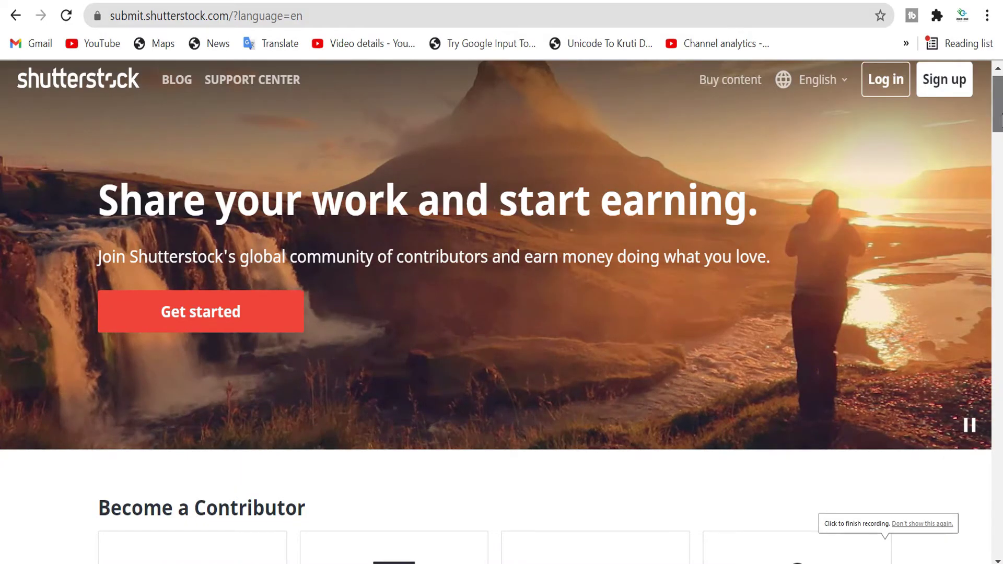
Step: Review the Shutterstock contributor landing page and open the account sign-up form
{"action": "left_click_drag", "start_coordinate": [999, 120], "coordinate": [999, 162]}
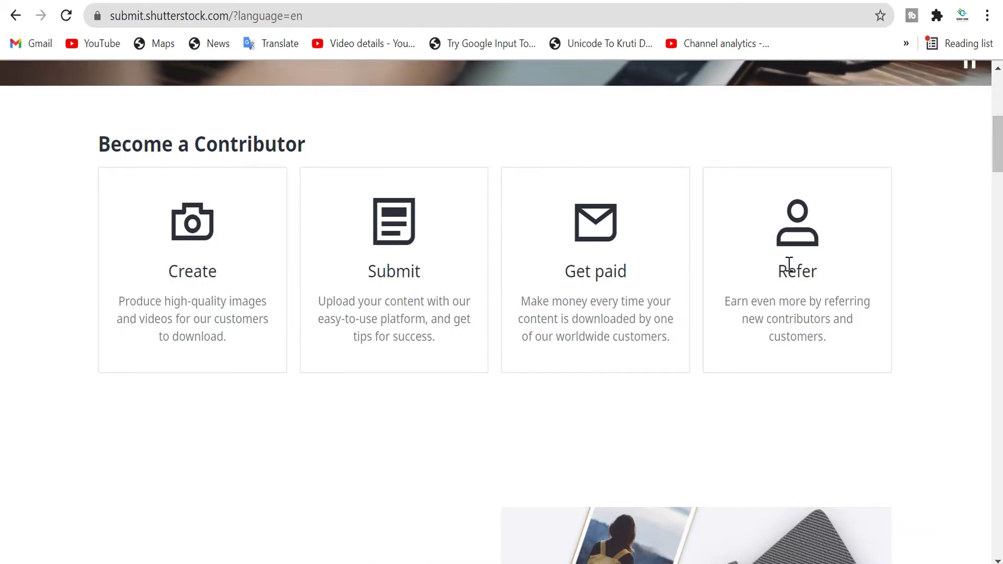
{"action": "scroll", "coordinate": [990, 171], "scroll_direction": "down", "scroll_amount": 8}
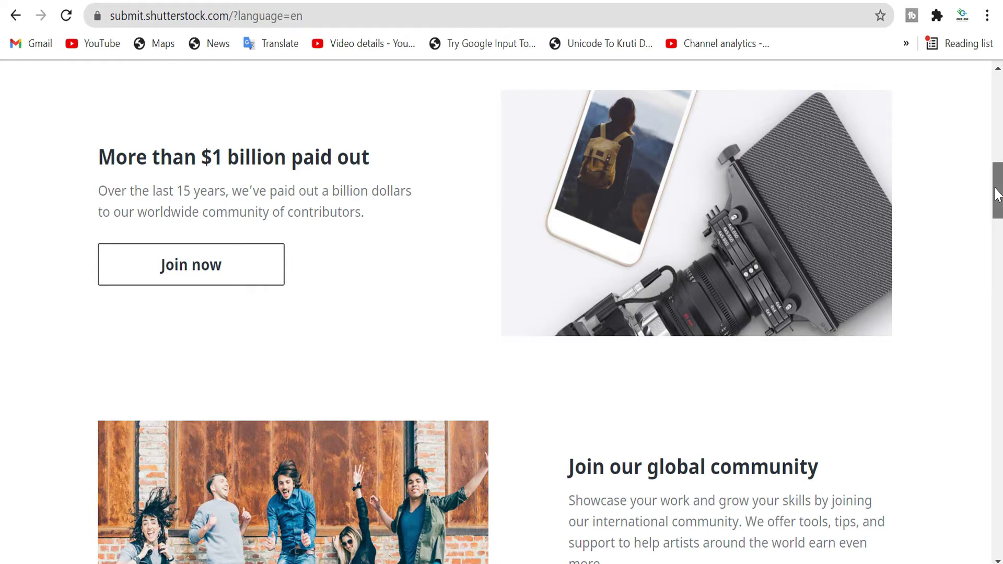
{"action": "scroll", "coordinate": [997, 191], "scroll_direction": "down", "scroll_amount": 11}
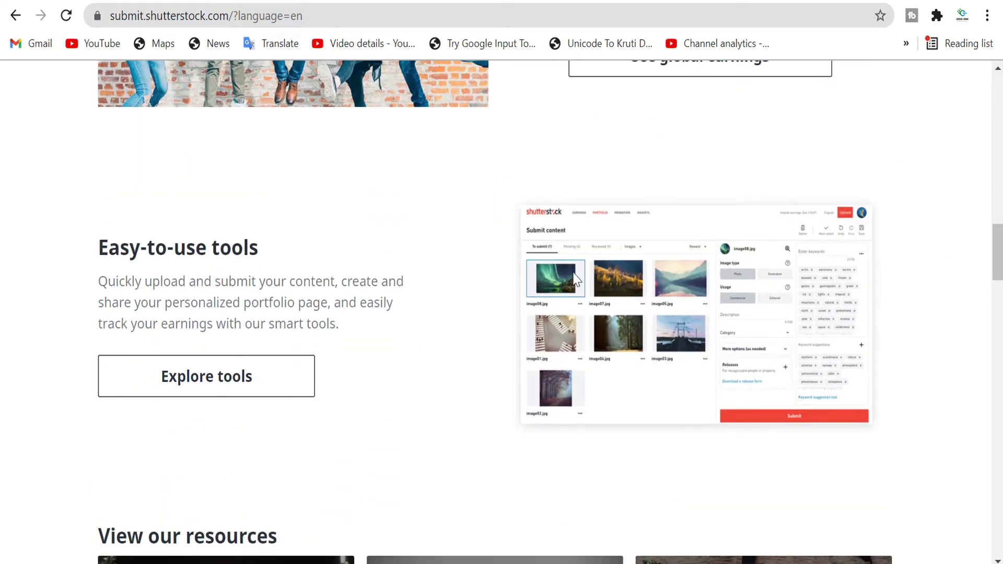
{"action": "scroll", "coordinate": [997, 251], "scroll_direction": "down", "scroll_amount": 7}
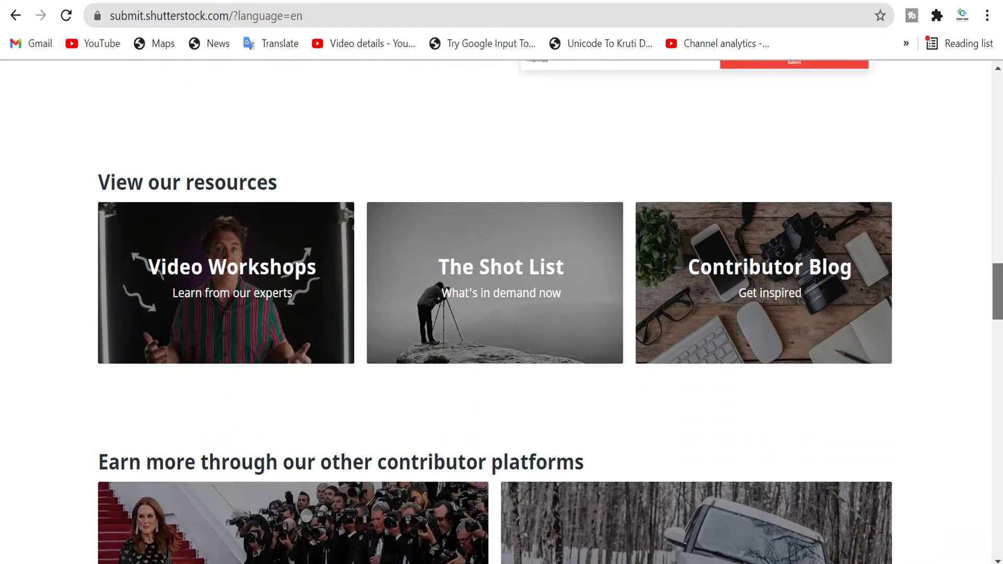
{"action": "scroll", "coordinate": [495, 313], "scroll_direction": "down", "scroll_amount": 6}
{"action": "left_click_drag", "start_coordinate": [1000, 328], "coordinate": [999, 96]}
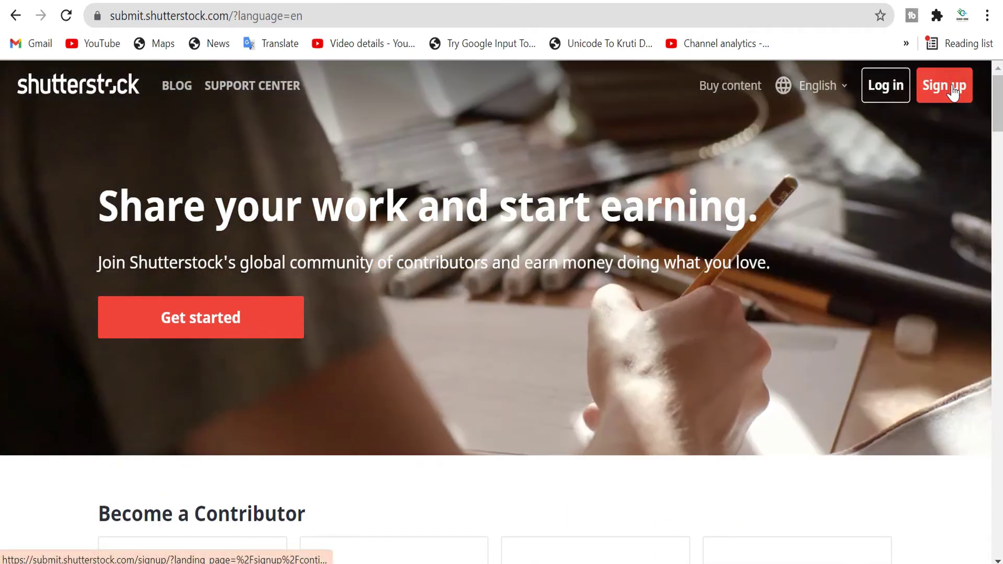
{"action": "left_click", "coordinate": [954, 90]}
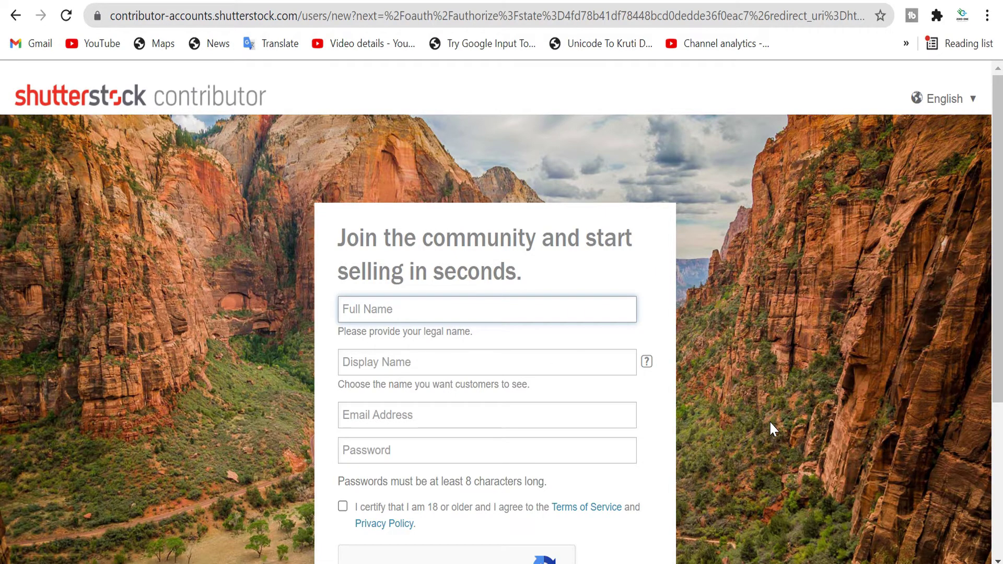
Step: Examine the fields of the contributor sign-up form and complete its reCAPTCHA check
{"action": "scroll", "coordinate": [769, 427], "scroll_direction": "down", "scroll_amount": 3}
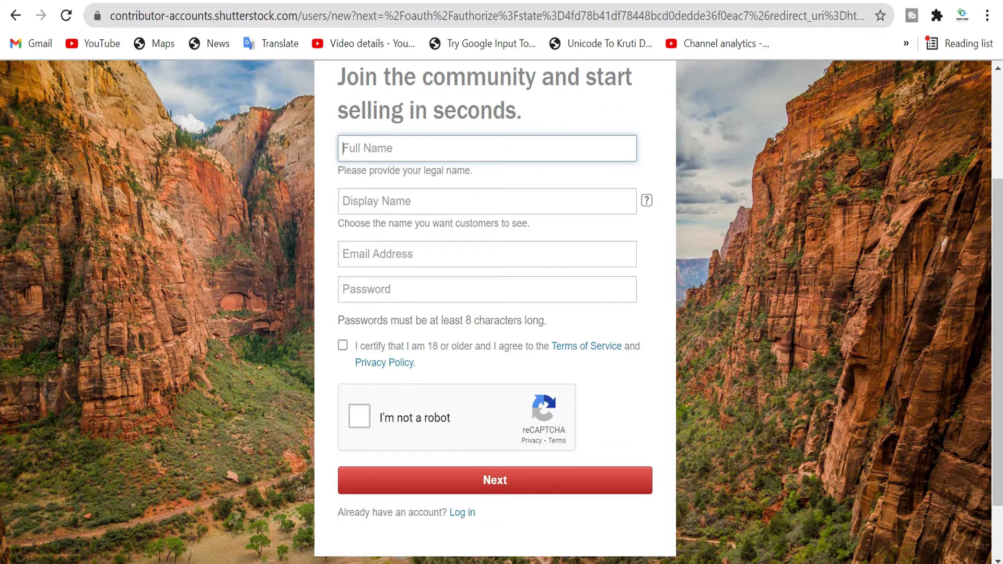
{"action": "key", "text": "Return"}
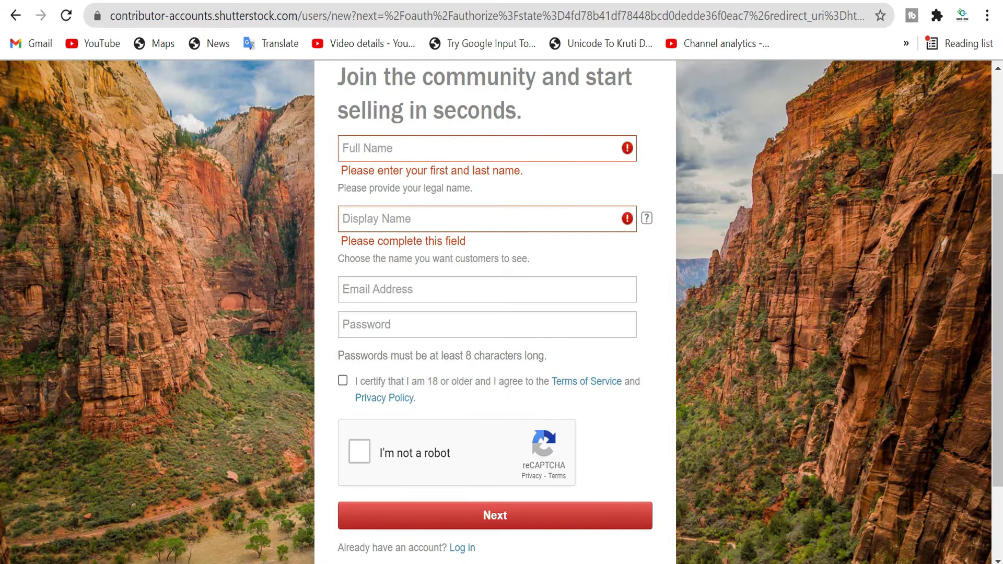
{"action": "scroll", "coordinate": [496, 311], "scroll_direction": "down", "scroll_amount": 1}
{"action": "left_click", "coordinate": [359, 401]}
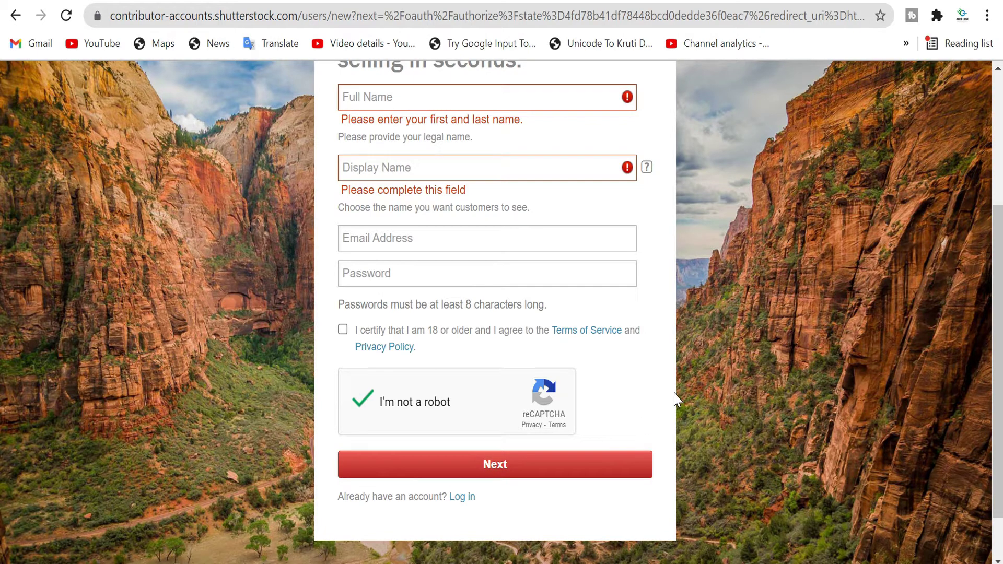
{"action": "scroll", "coordinate": [495, 314], "scroll_direction": "up", "scroll_amount": 3}
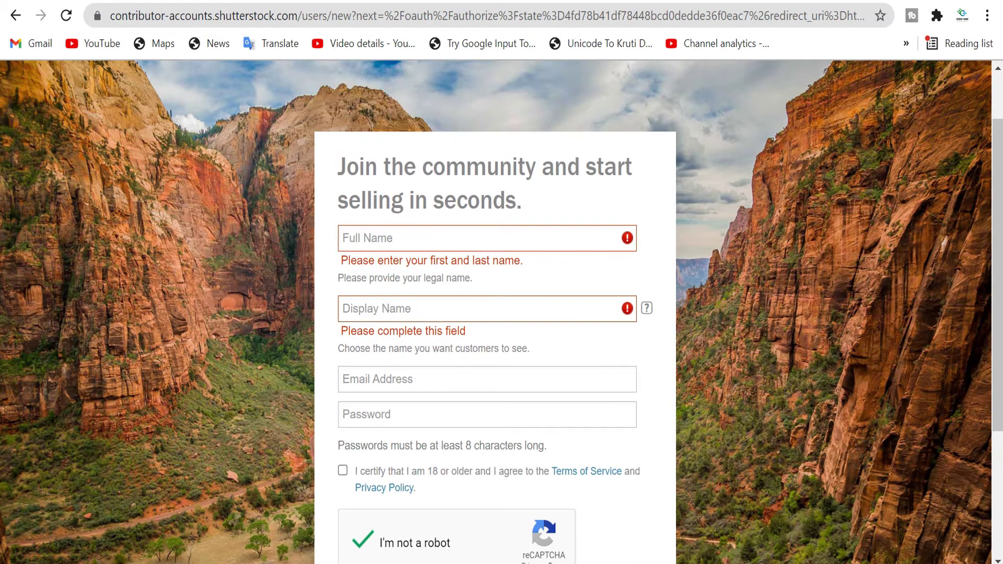
{"action": "scroll", "coordinate": [495, 313], "scroll_direction": "up", "scroll_amount": 2}
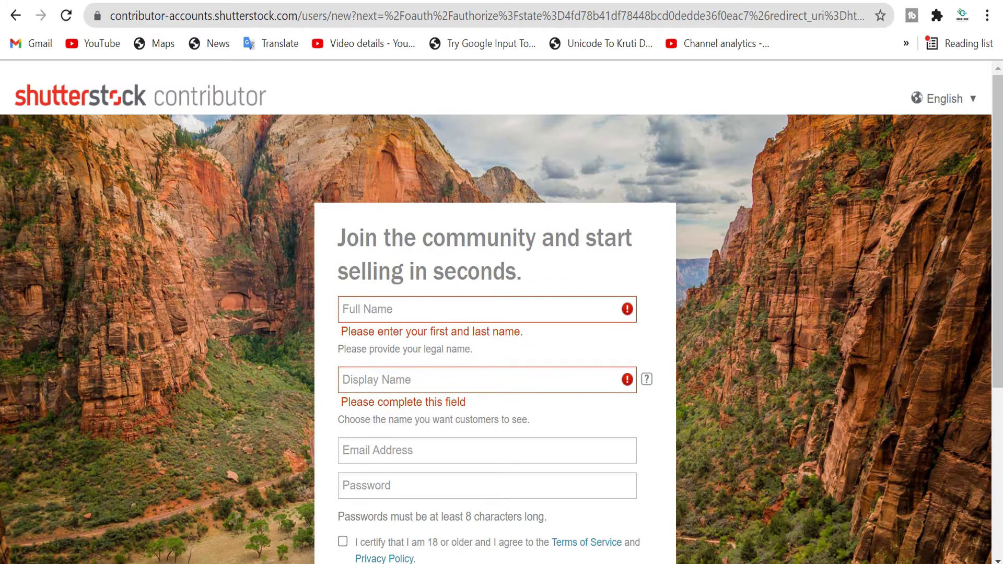
{"action": "scroll", "coordinate": [406, 179], "scroll_direction": "down", "scroll_amount": 5}
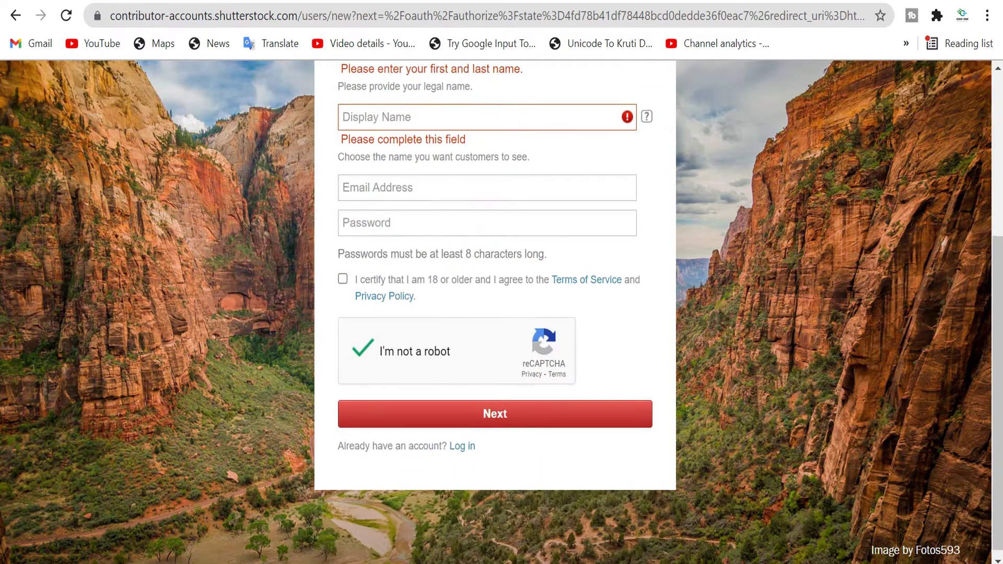
Step: Switch from sign-up to login and sign in to the existing contributor account
{"action": "left_click", "coordinate": [462, 445]}
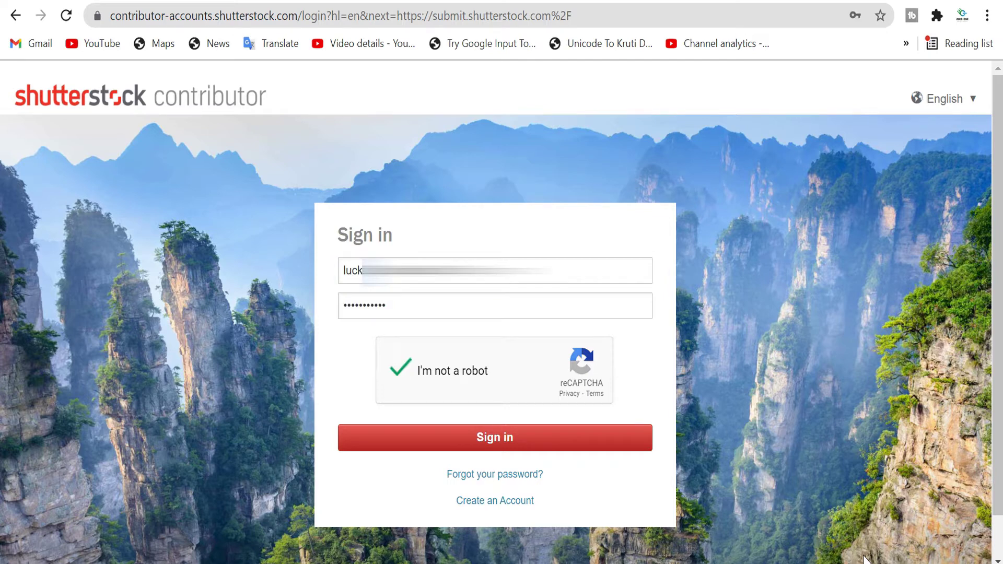
{"action": "key", "text": "Tab"}
{"action": "key", "text": "Return"}
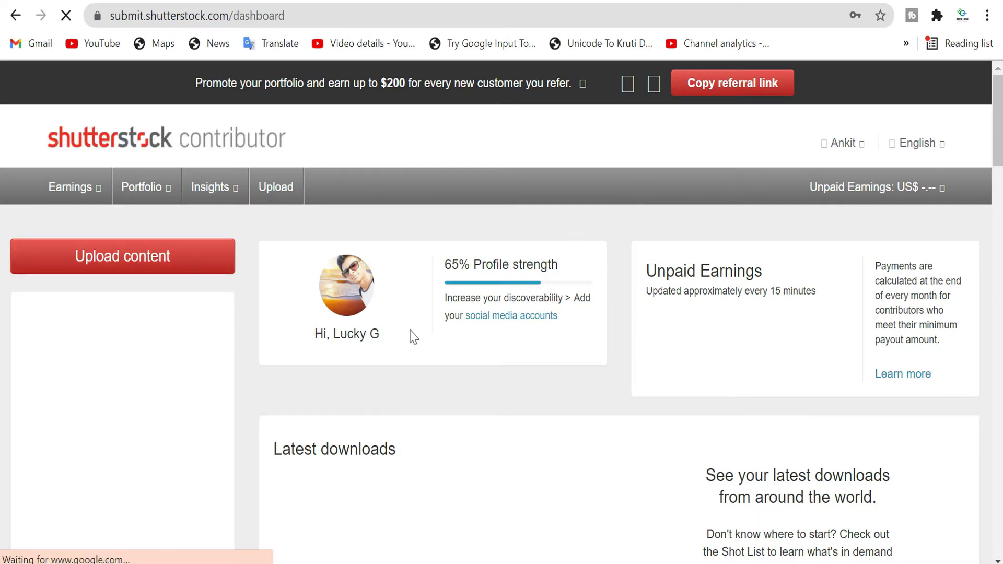
Step: Examine the images published on the contributor's public portfolio page
{"action": "scroll", "coordinate": [846, 240], "scroll_direction": "down", "scroll_amount": 5}
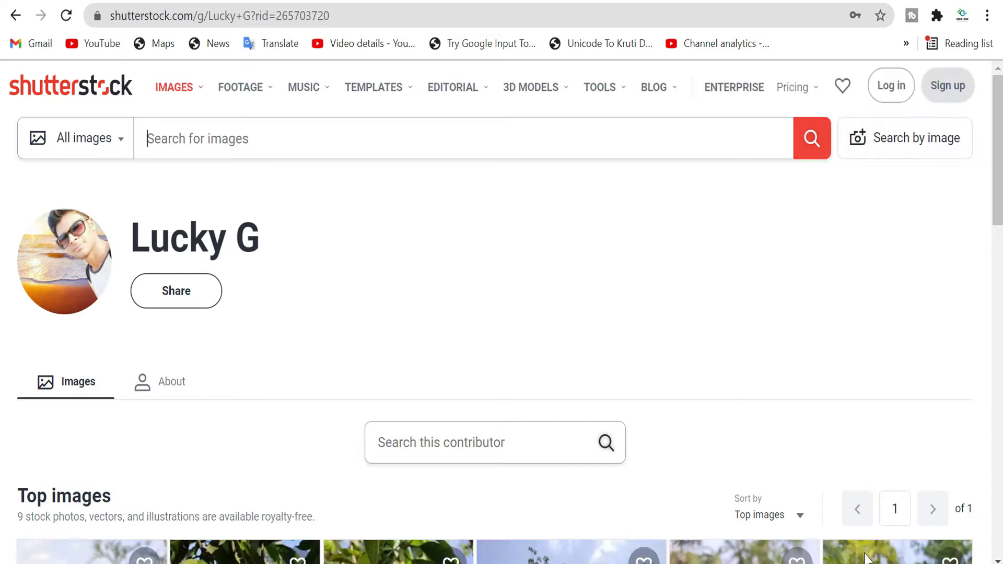
{"action": "scroll", "coordinate": [864, 558], "scroll_direction": "down", "scroll_amount": 7}
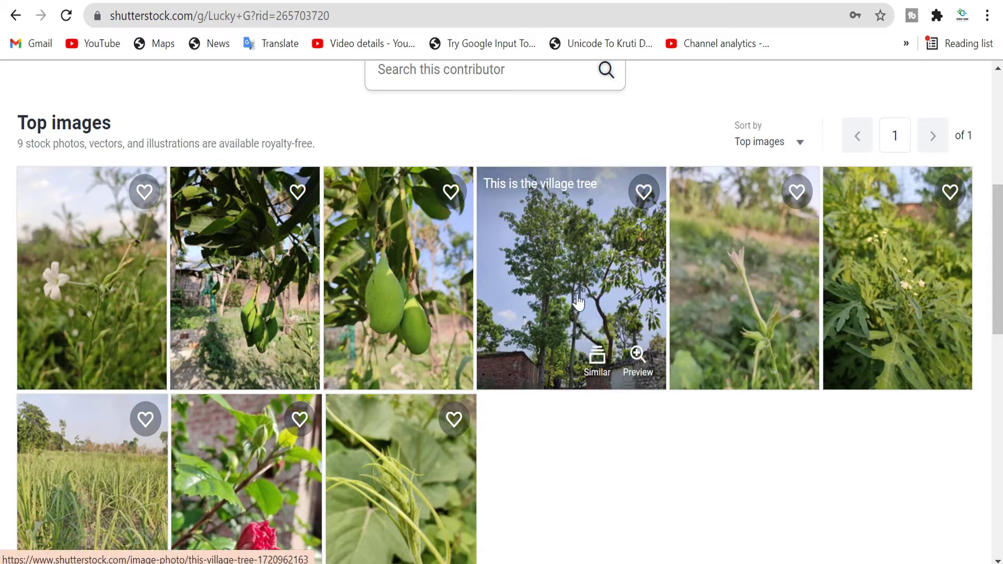
{"action": "scroll", "coordinate": [501, 312], "scroll_direction": "down", "scroll_amount": 5}
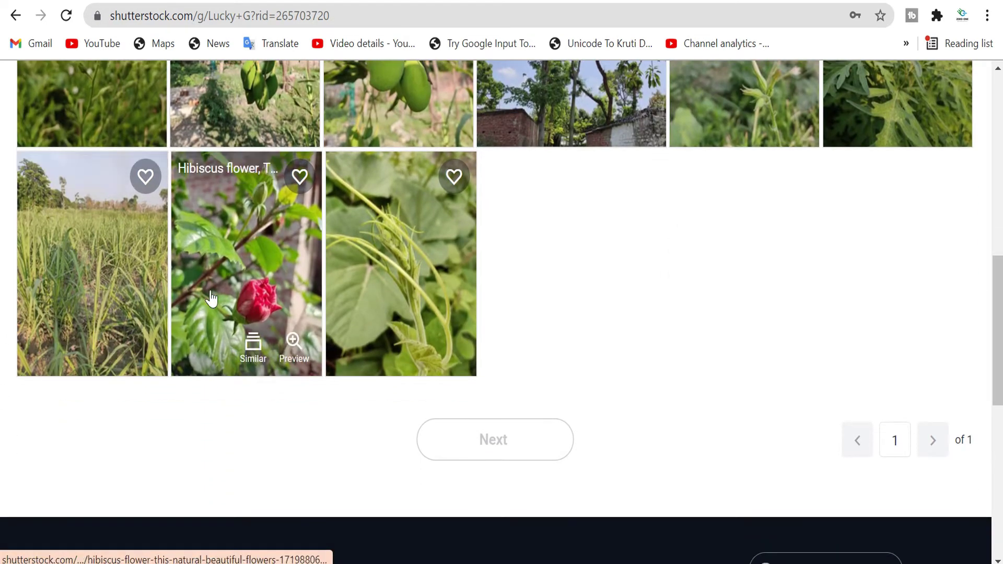
{"action": "scroll", "coordinate": [437, 310], "scroll_direction": "up", "scroll_amount": 4}
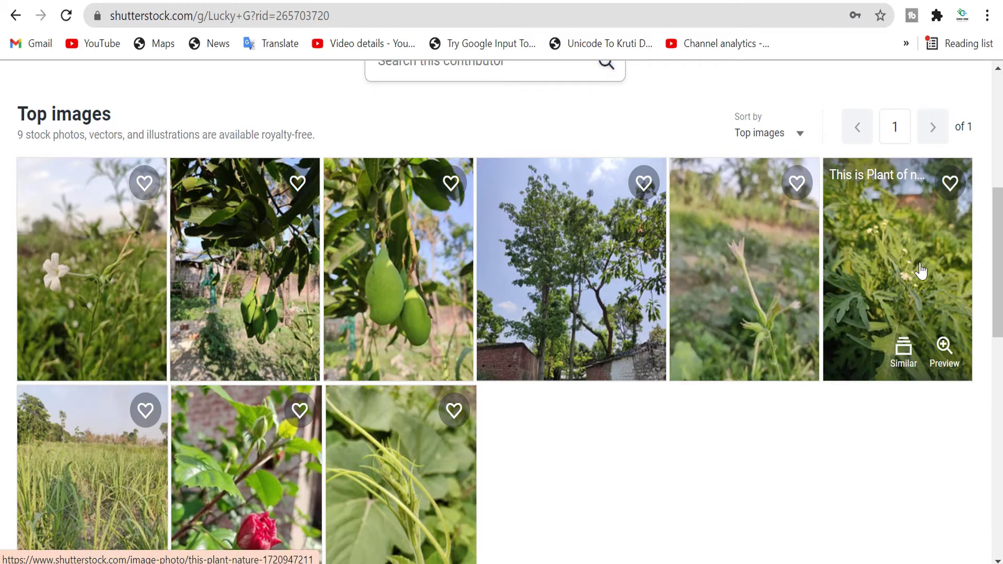
{"action": "scroll", "coordinate": [616, 437], "scroll_direction": "down", "scroll_amount": 2}
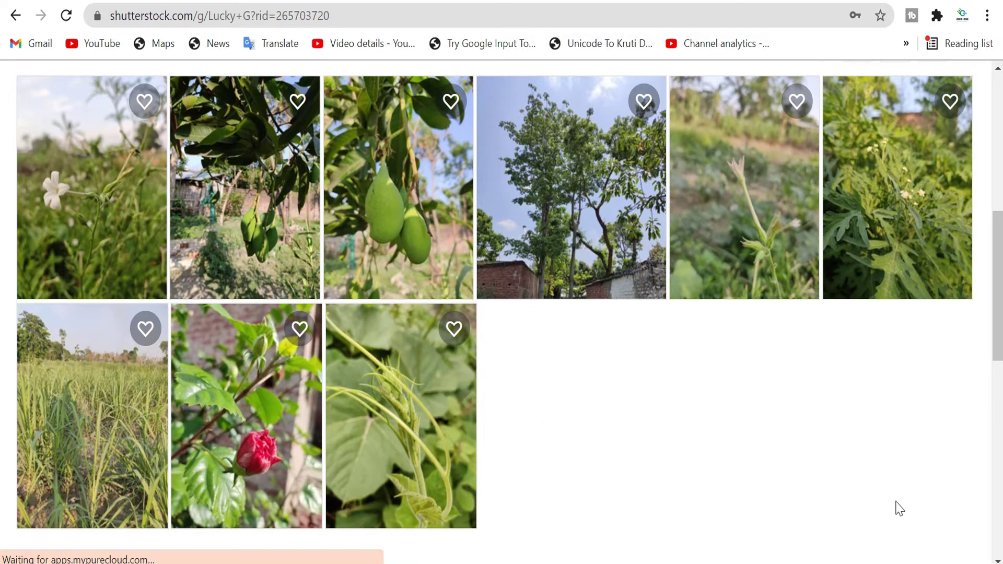
{"action": "scroll", "coordinate": [864, 551], "scroll_direction": "up", "scroll_amount": 9}
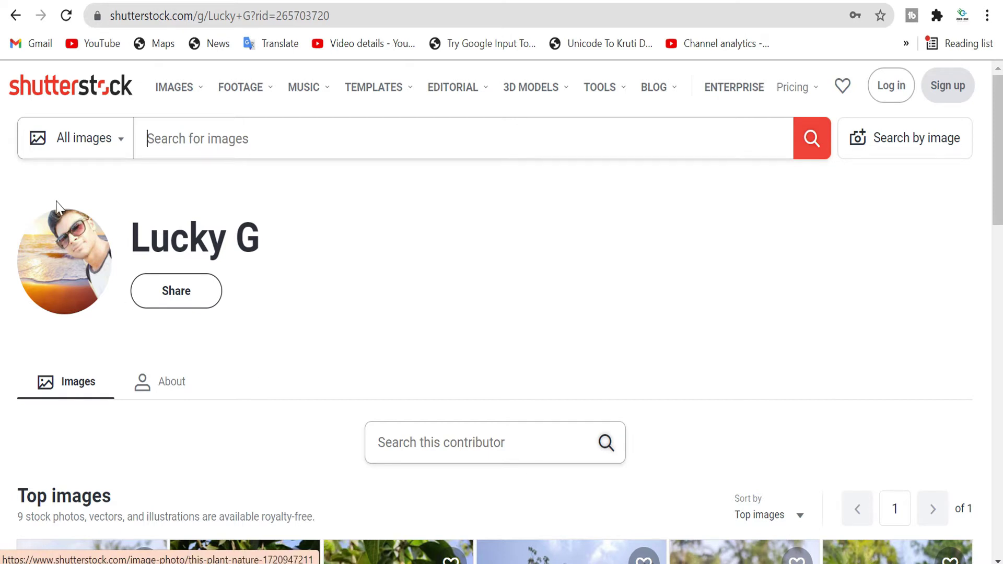
Step: Return to the contributor dashboard and open the content upload page
{"action": "left_click", "coordinate": [15, 16]}
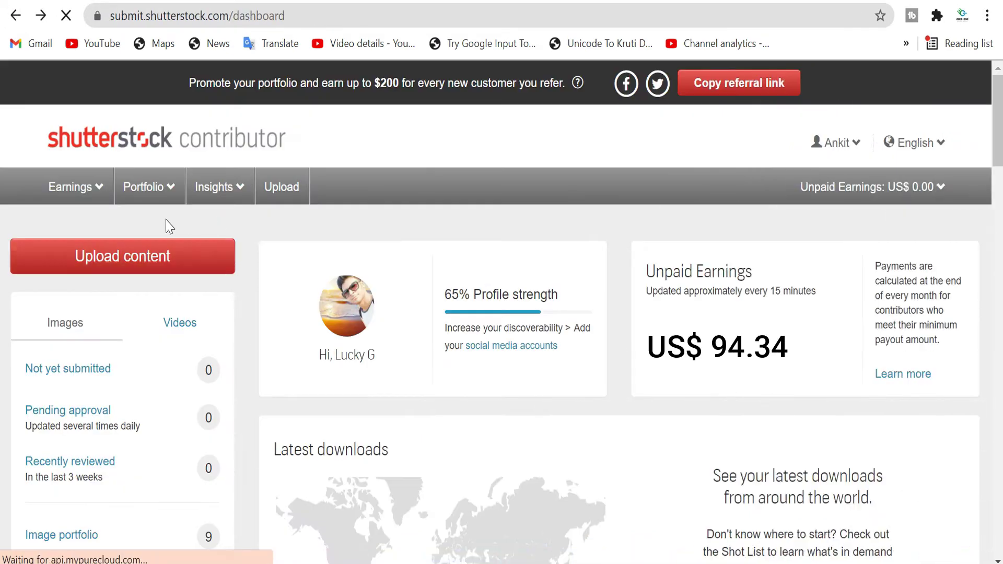
{"action": "left_click", "coordinate": [136, 263]}
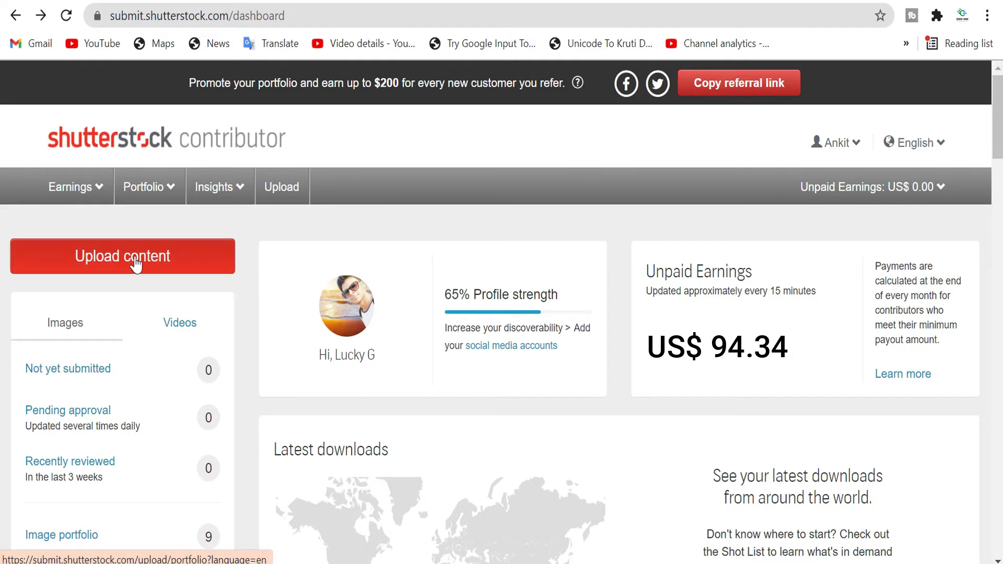
{"action": "left_click", "coordinate": [132, 264]}
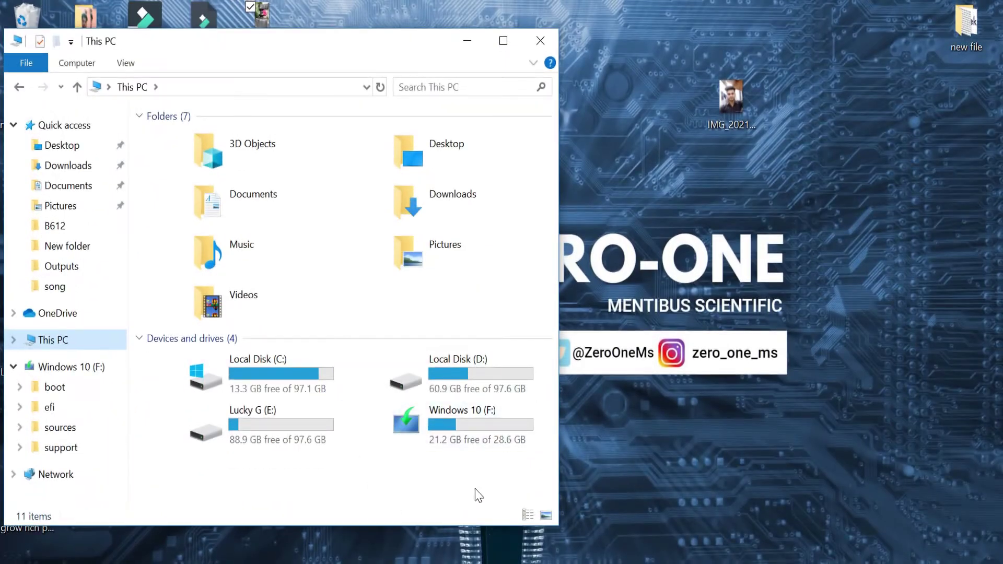
{"action": "double_click", "coordinate": [496, 448]}
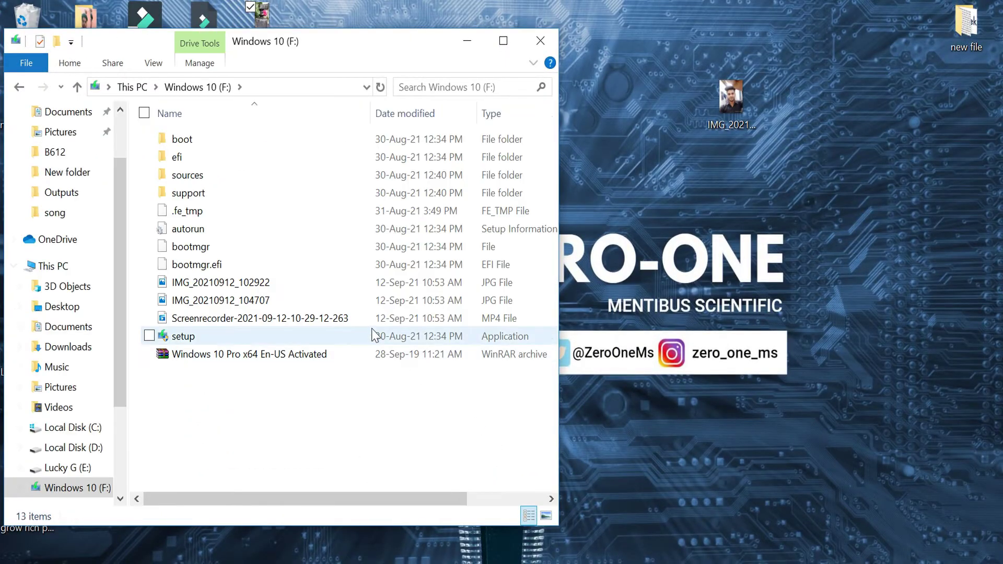
{"action": "left_click", "coordinate": [344, 284]}
{"action": "key", "text": "shift+Down"}
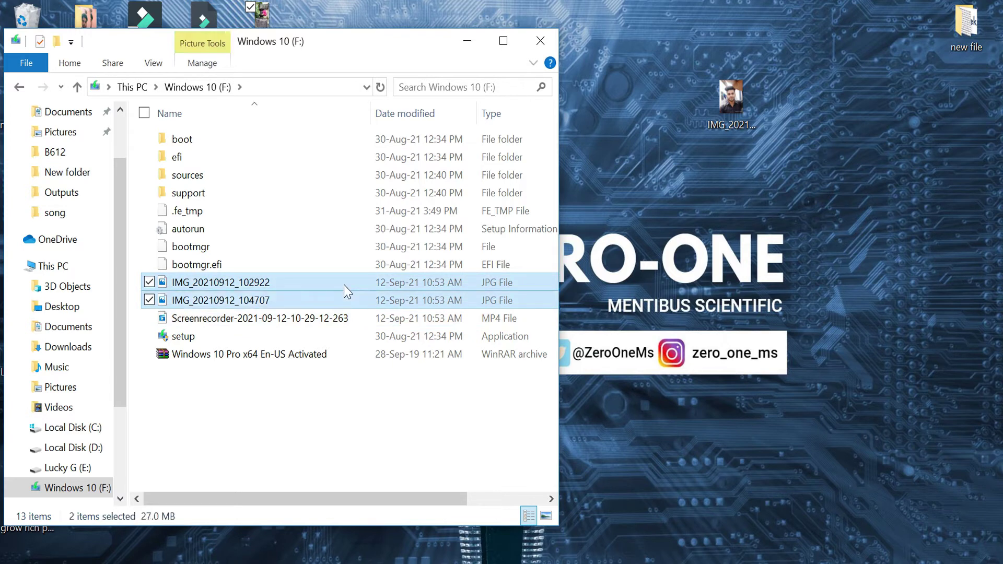
{"action": "key", "text": "shift+Down"}
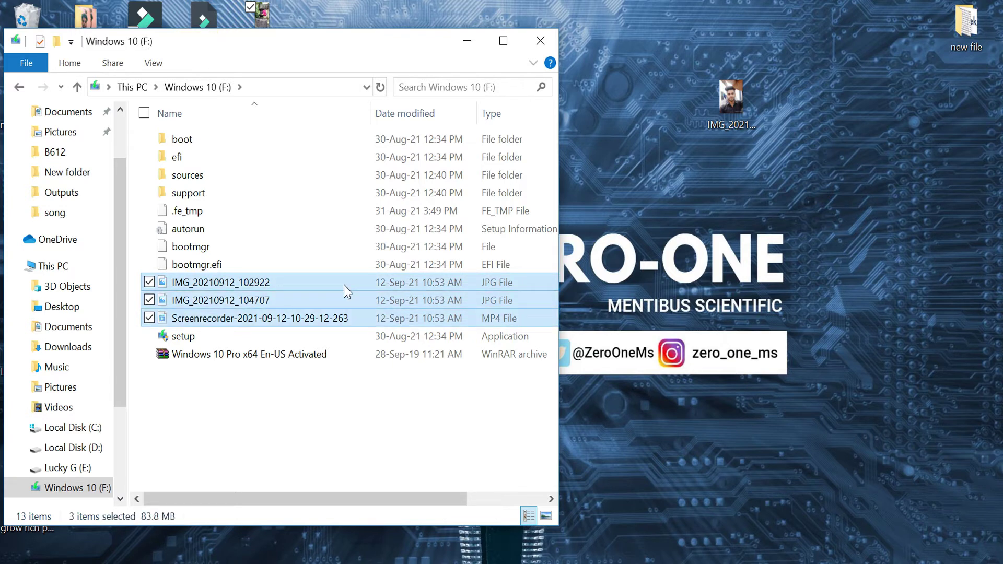
{"action": "left_click", "coordinate": [791, 227]}
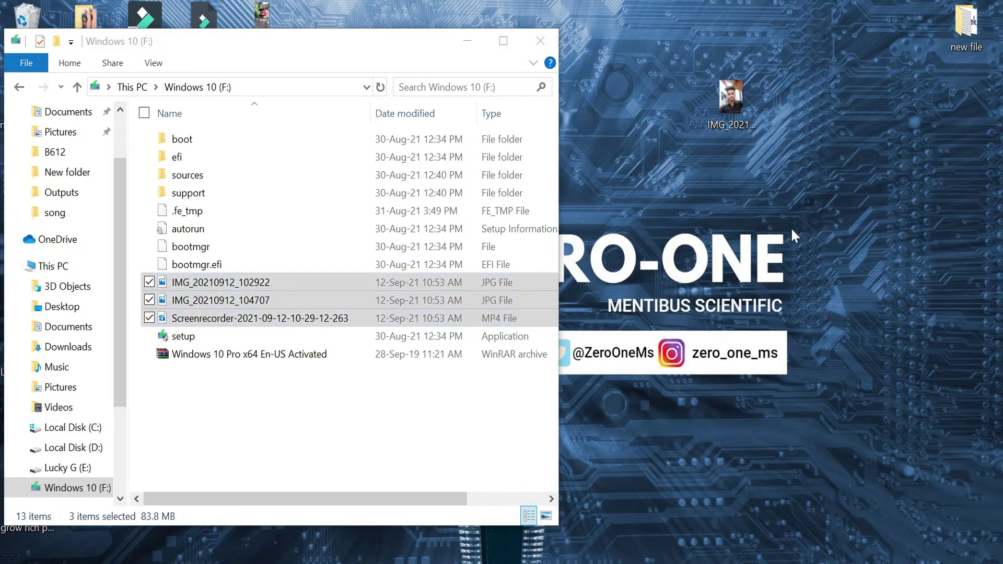
{"action": "key", "text": "ctrl+v"}
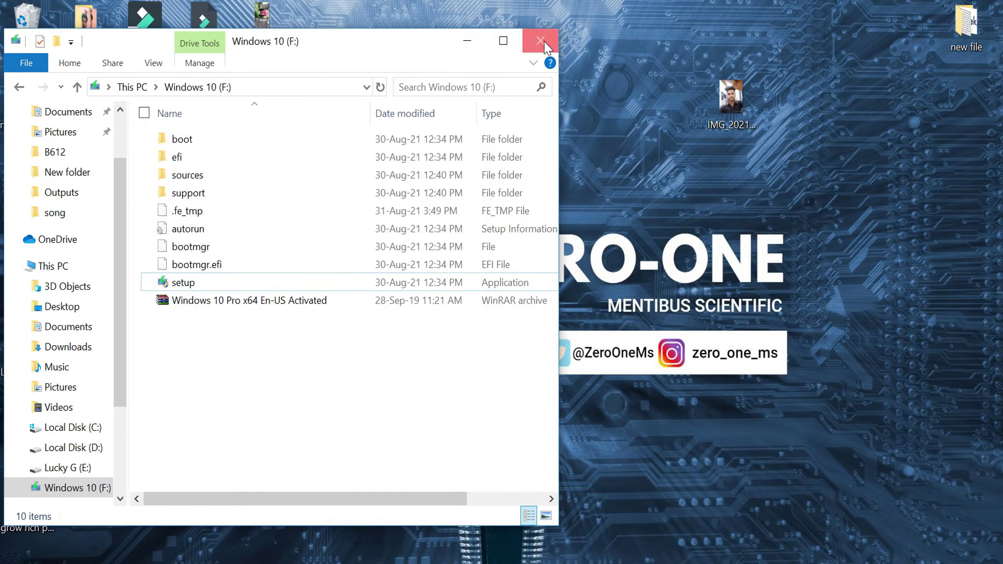
{"action": "left_click", "coordinate": [547, 48]}
{"action": "right_click", "coordinate": [587, 89]}
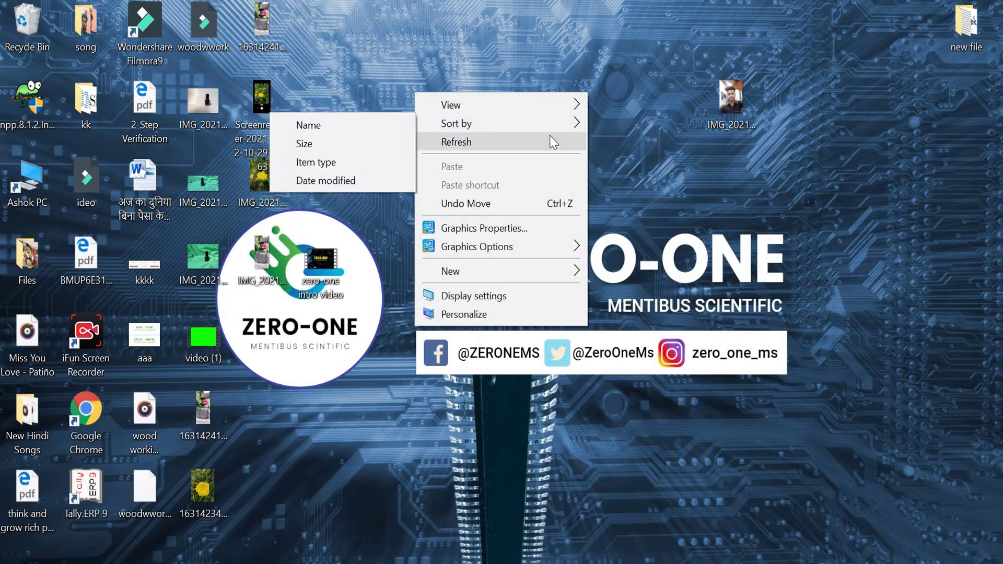
{"action": "left_click", "coordinate": [550, 140]}
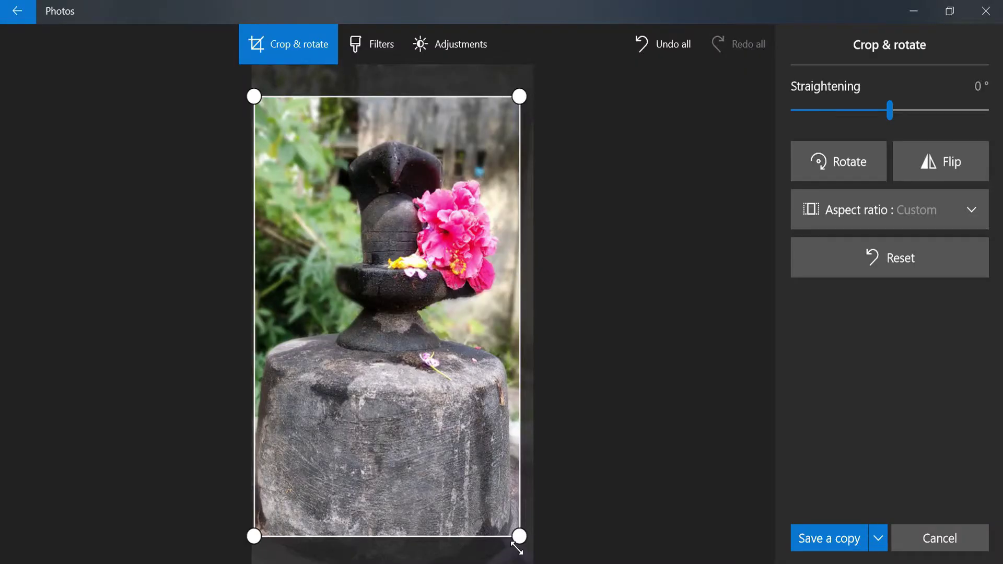
Step: Adjust the crop frame around the stone shrine photo and save a copy as a JPG named pic
{"action": "left_click_drag", "start_coordinate": [519, 536], "coordinate": [517, 530]}
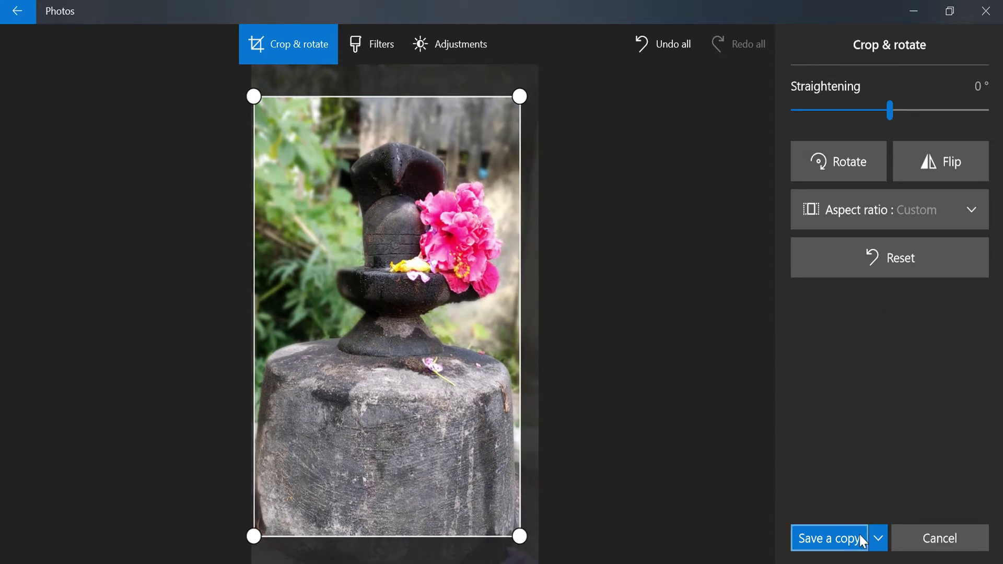
{"action": "left_click", "coordinate": [820, 537]}
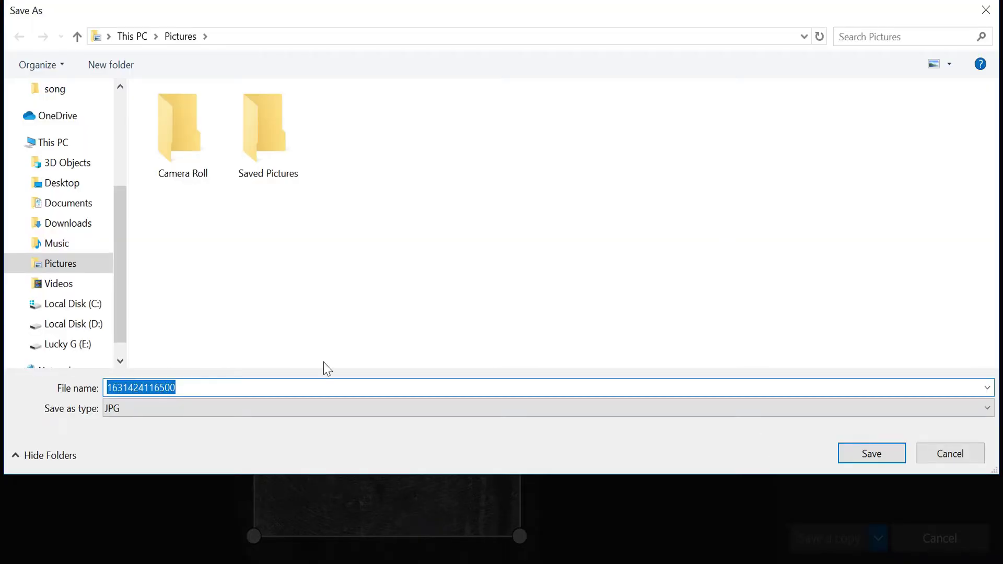
{"action": "left_click", "coordinate": [471, 410]}
{"action": "left_click", "coordinate": [471, 410]}
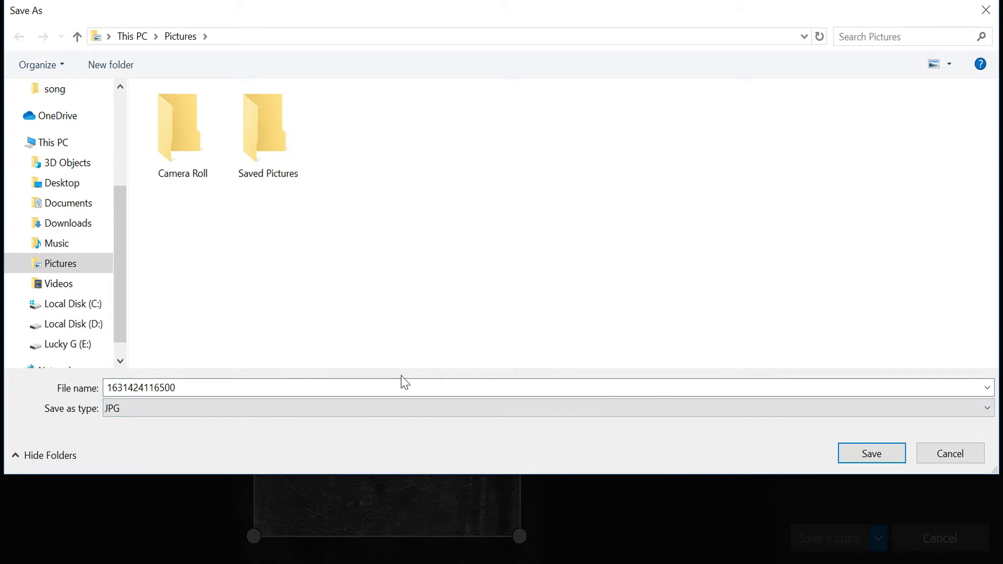
{"action": "left_click", "coordinate": [365, 391]}
{"action": "key", "text": "ctrl+a"}
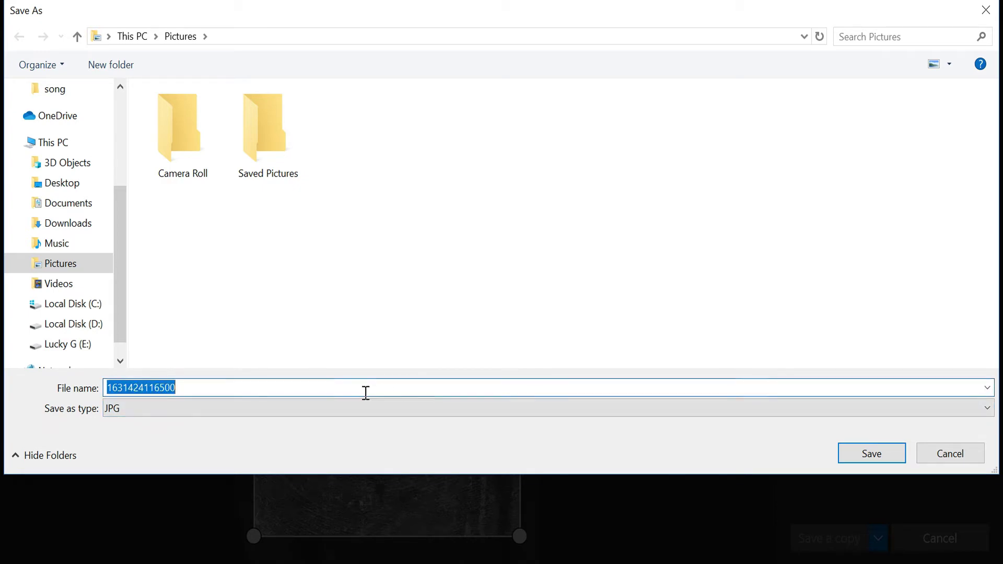
{"action": "key", "text": "BackSpace"}
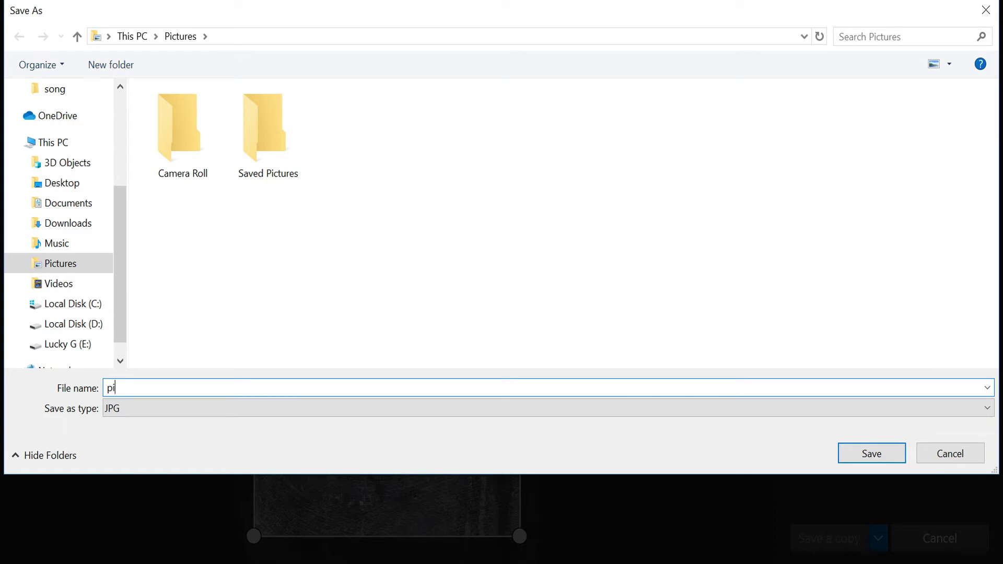
{"action": "type", "text": "pic"}
{"action": "key", "text": "Return"}
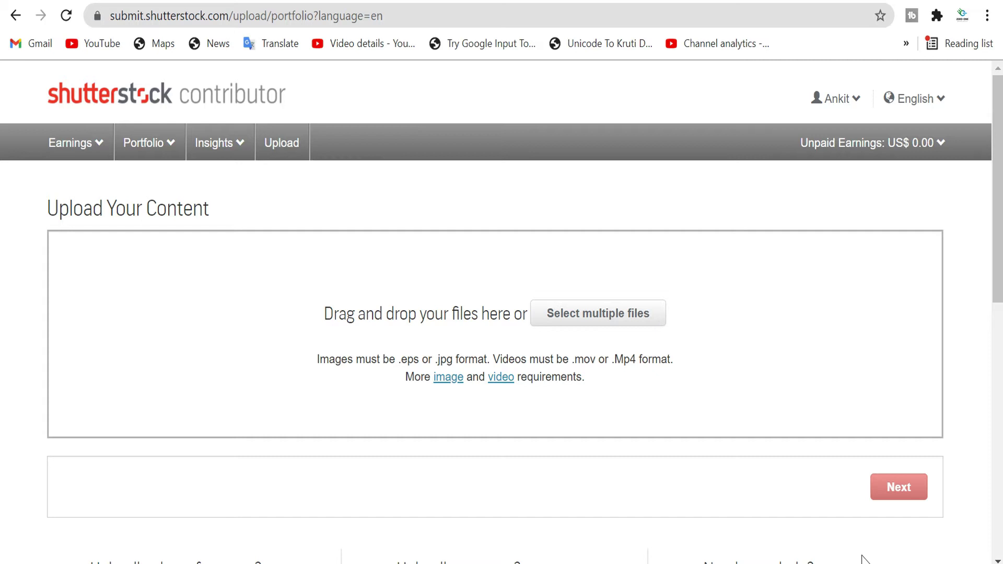
Step: On the Shutterstock upload page, add the nenua flower photo from the Desktop folder
{"action": "left_click", "coordinate": [584, 319]}
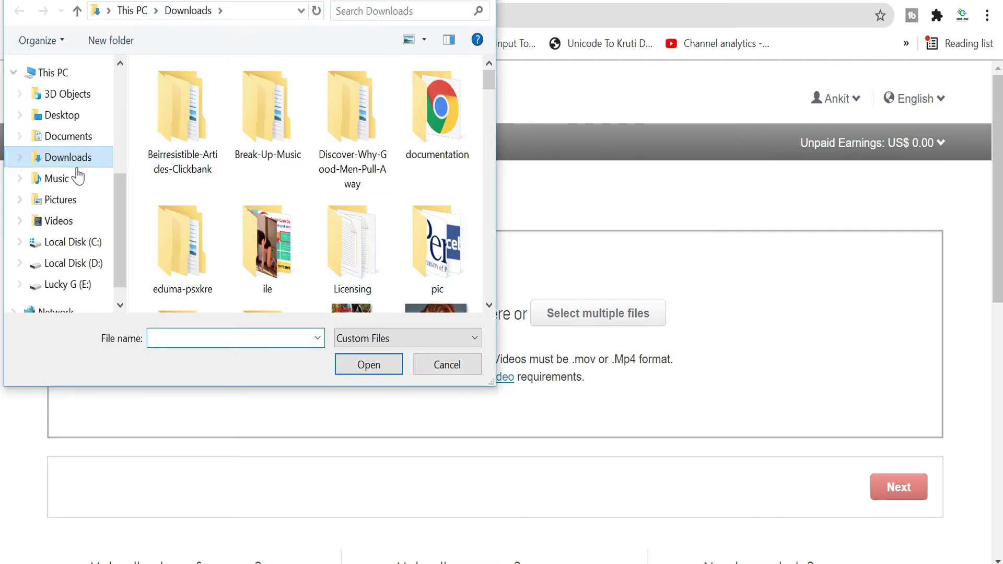
{"action": "left_click", "coordinate": [69, 117]}
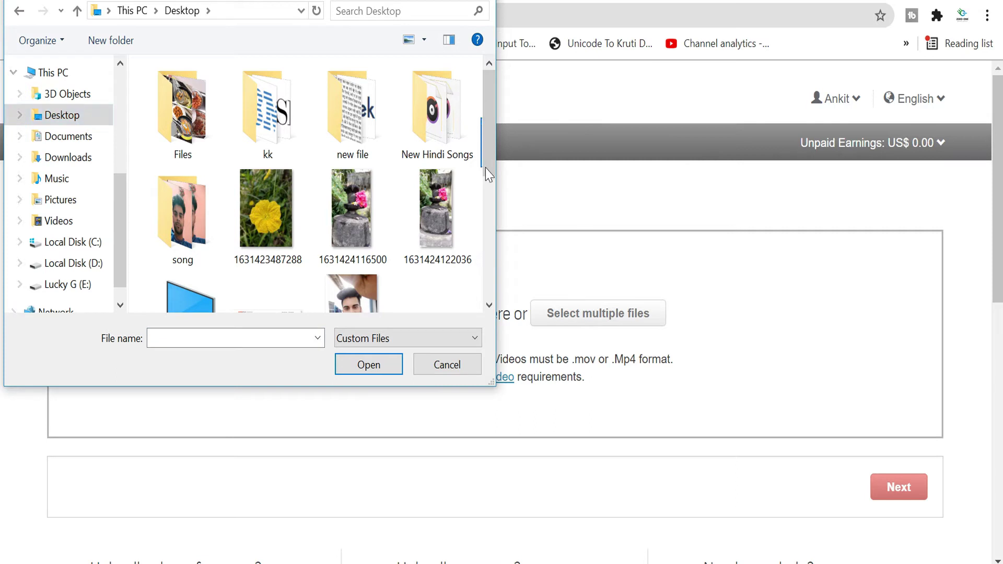
{"action": "left_click_drag", "start_coordinate": [490, 164], "coordinate": [491, 268]}
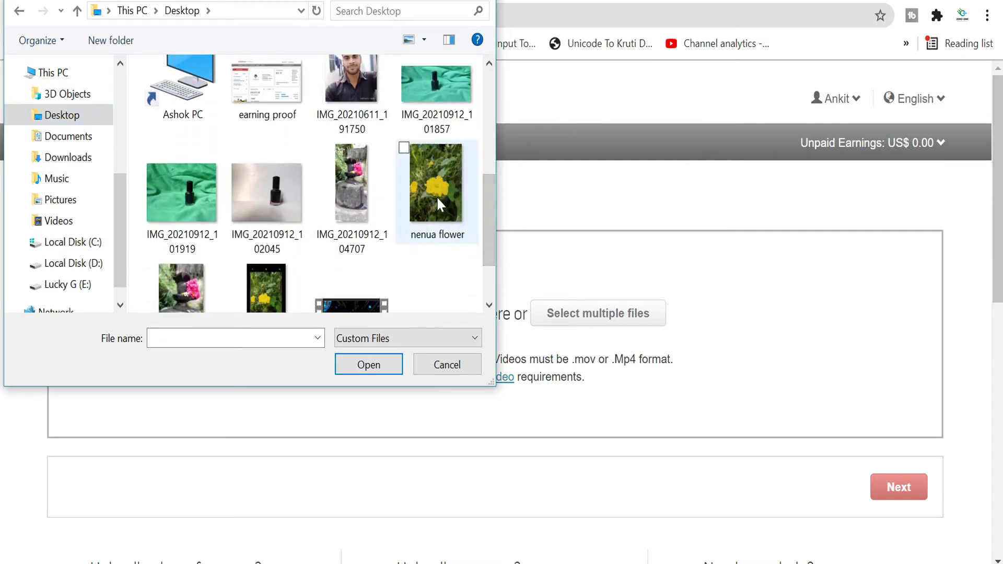
{"action": "scroll", "coordinate": [488, 210], "scroll_direction": "down", "scroll_amount": 2}
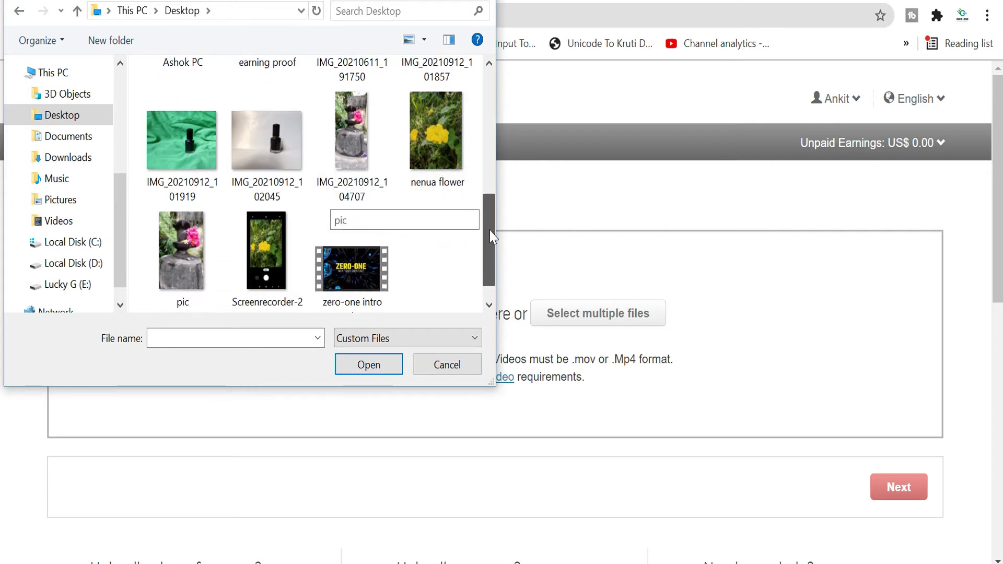
{"action": "left_click", "coordinate": [449, 115]}
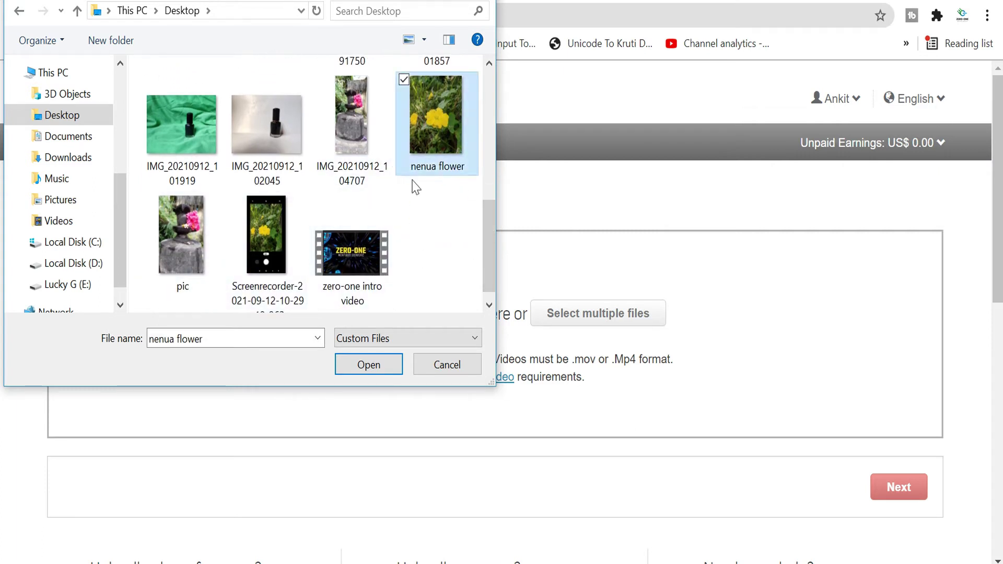
{"action": "left_click", "coordinate": [366, 366]}
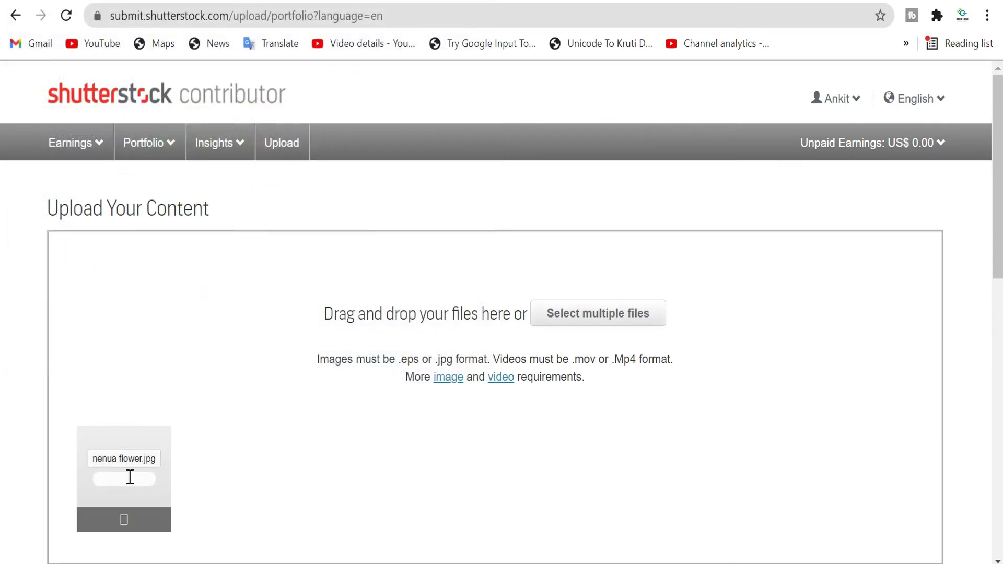
Step: Add the pic photo from the Desktop folder to the upload
{"action": "left_click", "coordinate": [584, 314]}
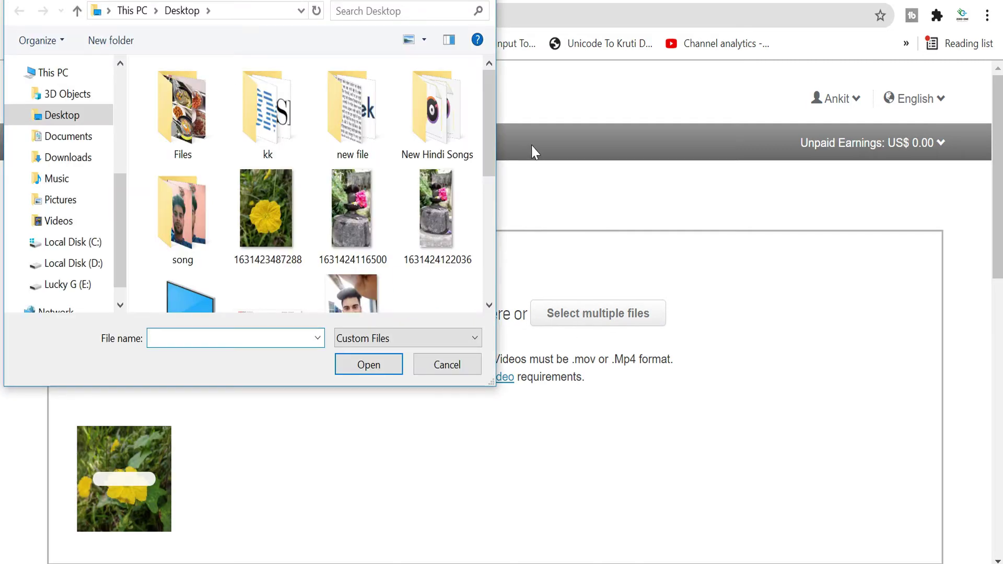
{"action": "left_click_drag", "start_coordinate": [496, 128], "coordinate": [496, 250]}
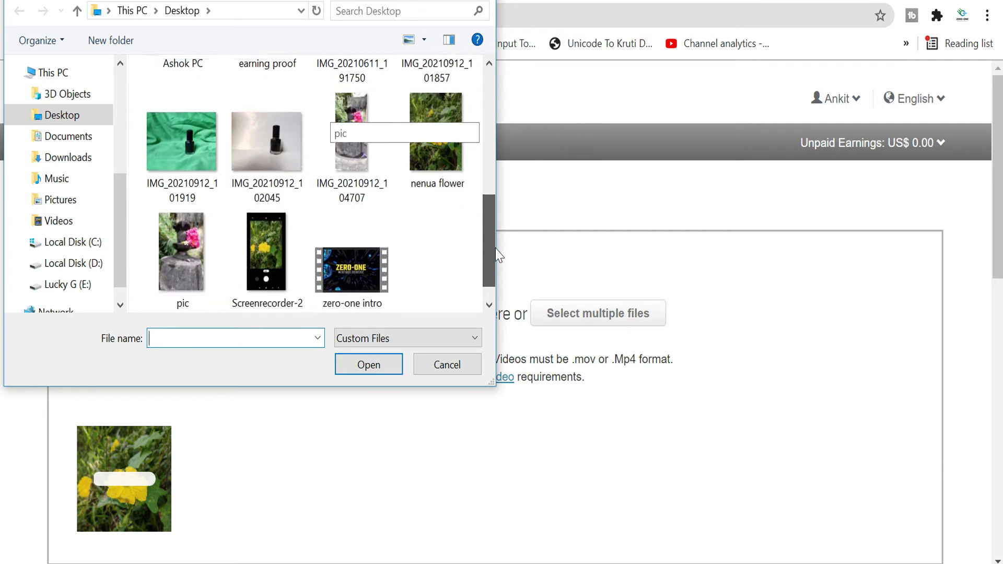
{"action": "left_click", "coordinate": [184, 232]}
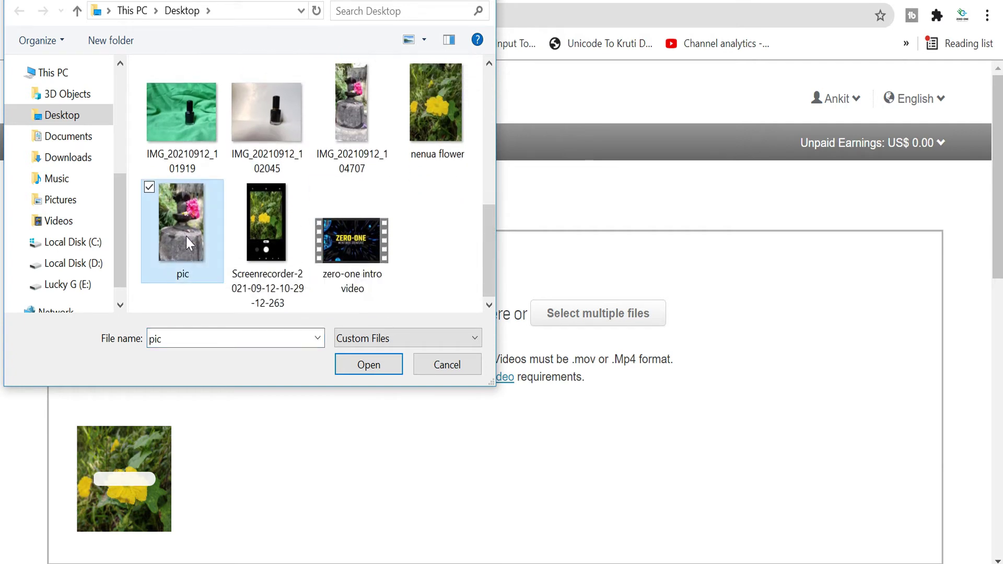
{"action": "left_click", "coordinate": [385, 364]}
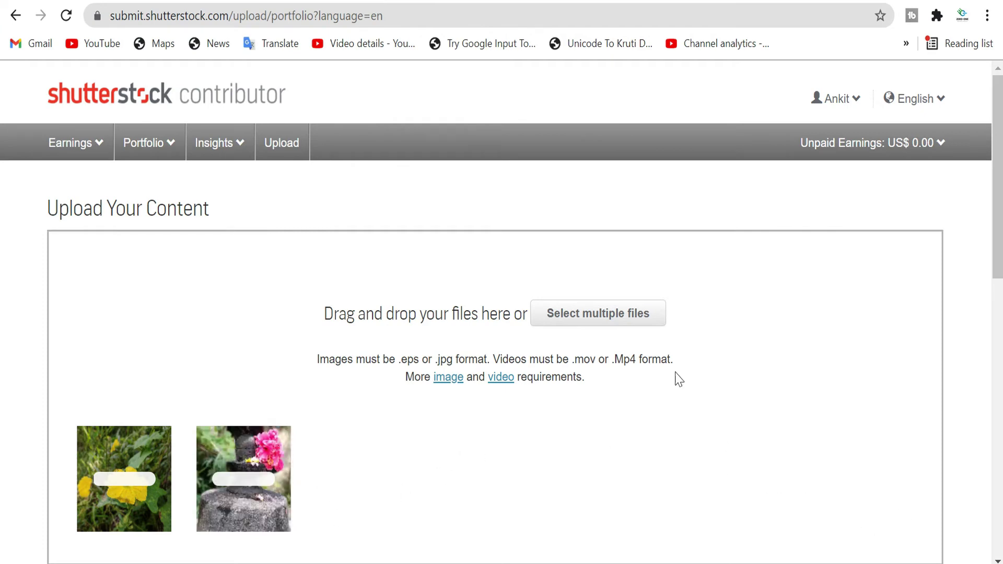
{"action": "left_click", "coordinate": [618, 315]}
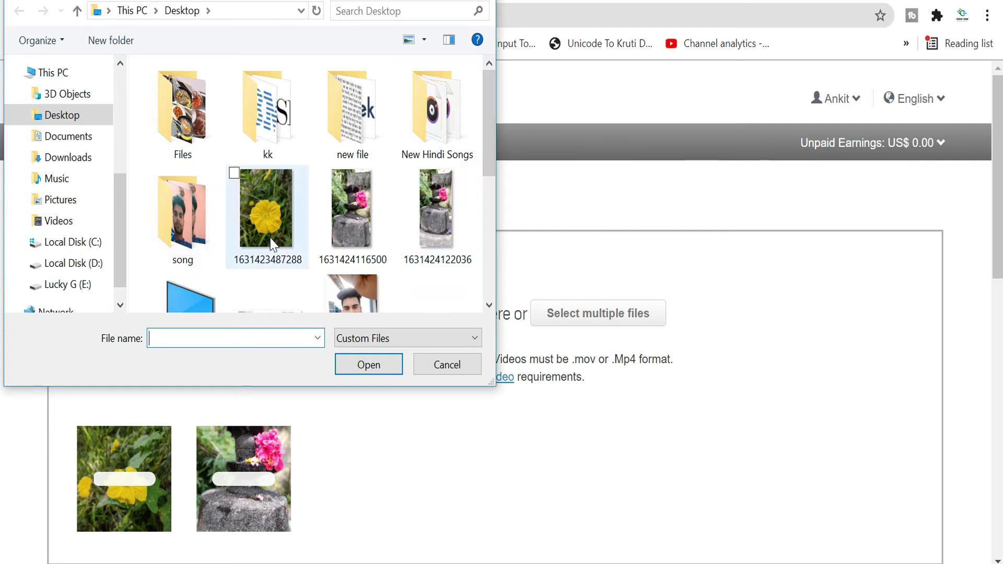
{"action": "left_click", "coordinate": [274, 222]}
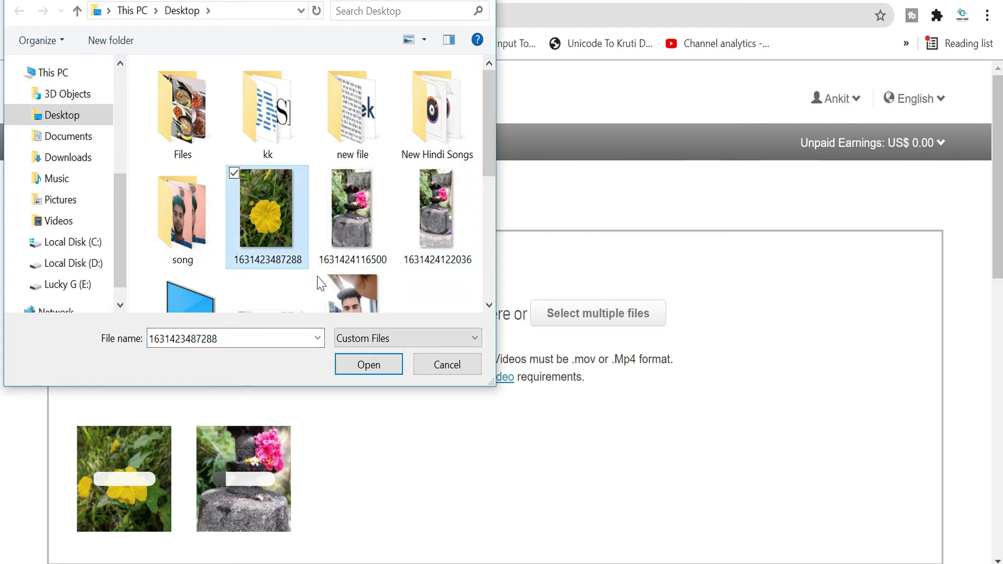
{"action": "left_click", "coordinate": [360, 366]}
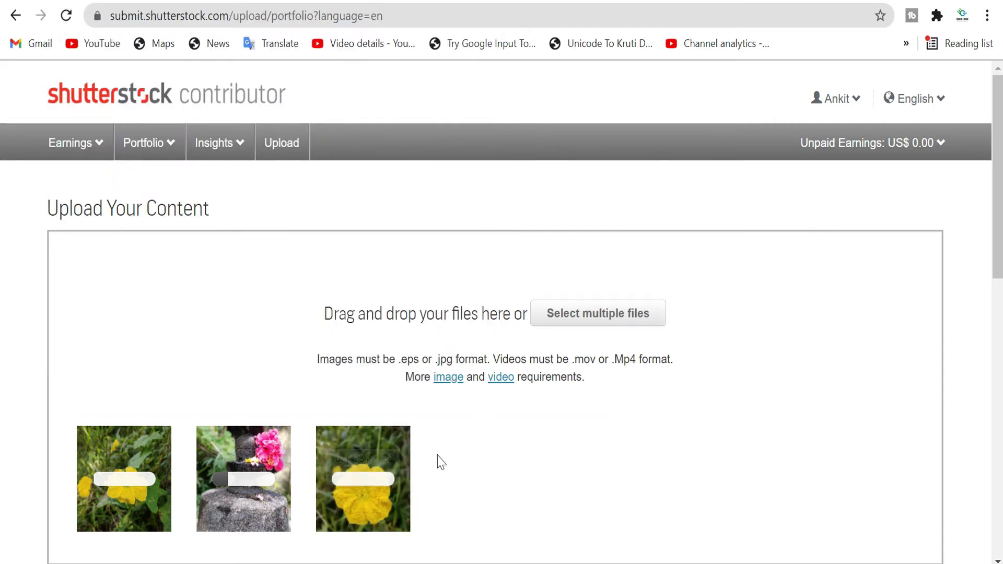
{"action": "left_click", "coordinate": [601, 315]}
{"action": "scroll", "coordinate": [509, 273], "scroll_direction": "down", "scroll_amount": 3}
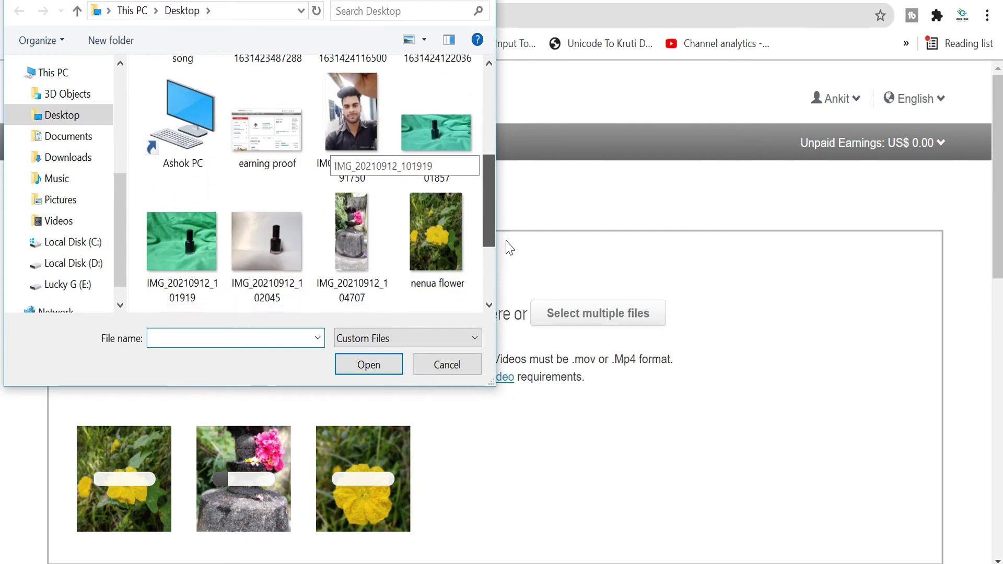
{"action": "scroll", "coordinate": [510, 293], "scroll_direction": "down", "scroll_amount": 1}
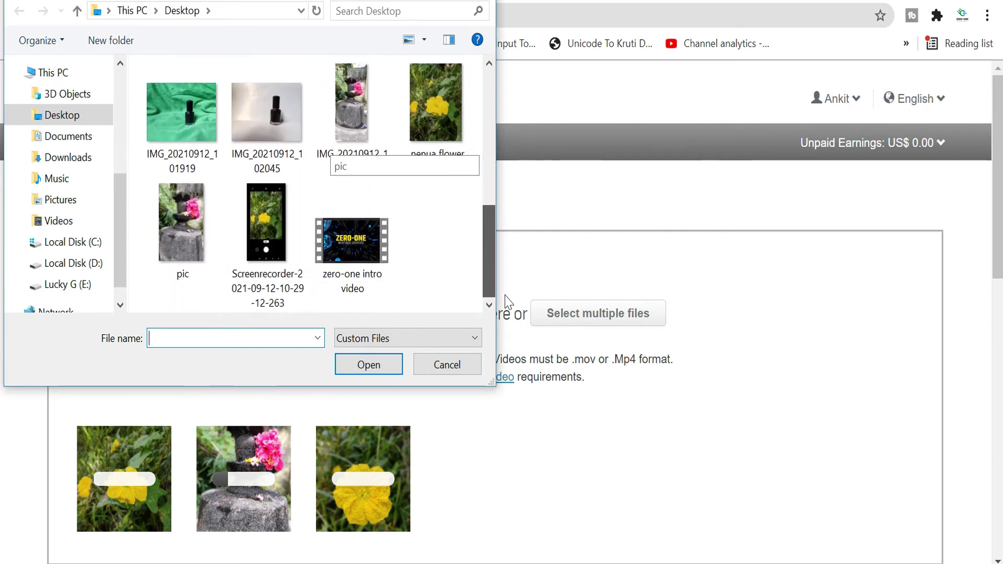
{"action": "scroll", "coordinate": [510, 292], "scroll_direction": "up", "scroll_amount": 1}
{"action": "scroll", "coordinate": [510, 292], "scroll_direction": "down", "scroll_amount": 1}
{"action": "left_click_drag", "start_coordinate": [500, 295], "coordinate": [490, 181]}
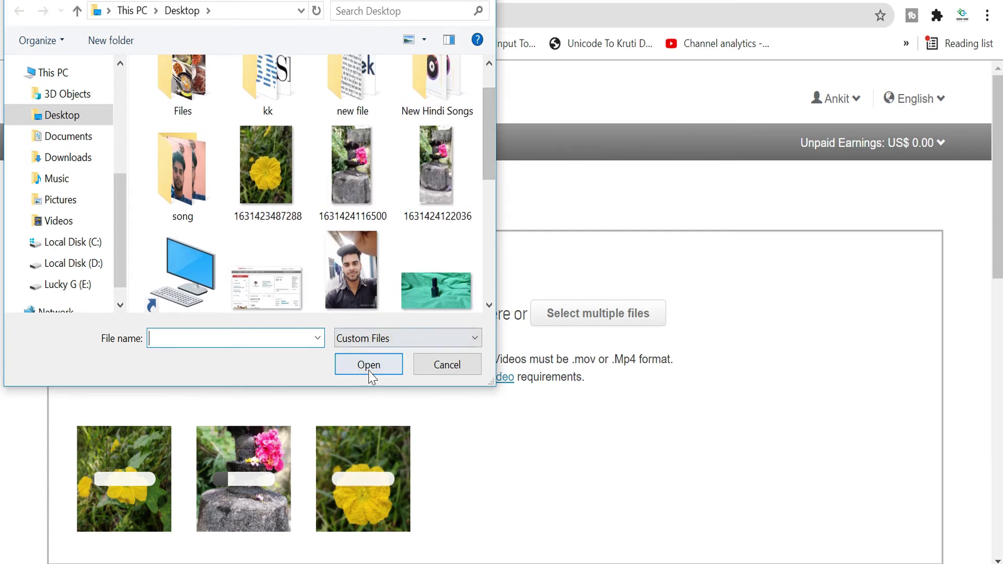
{"action": "left_click", "coordinate": [453, 368]}
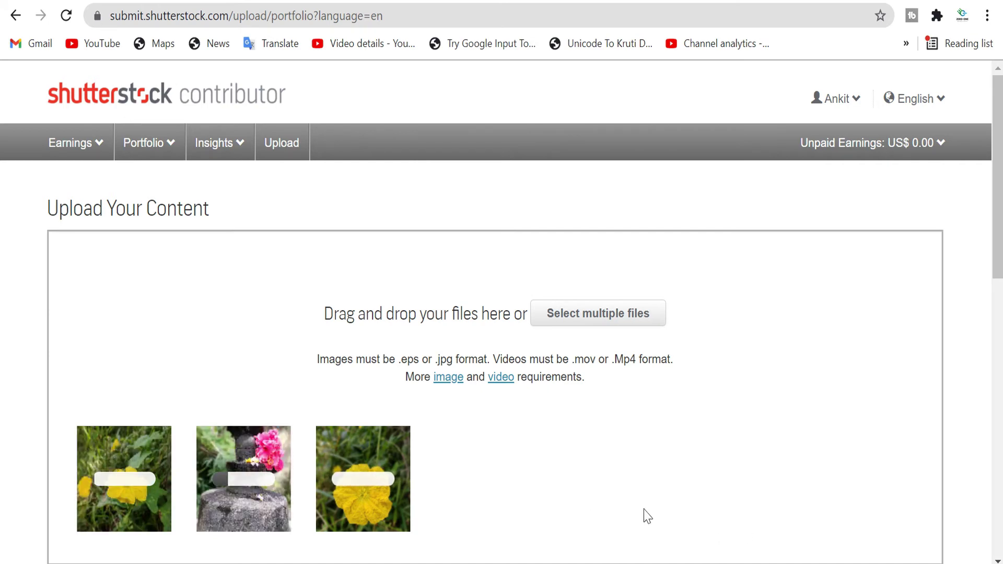
Step: Cancel the upload of nenua flower.jpg and continue to content submission with the remaining photos
{"action": "scroll", "coordinate": [862, 559], "scroll_direction": "down", "scroll_amount": 3}
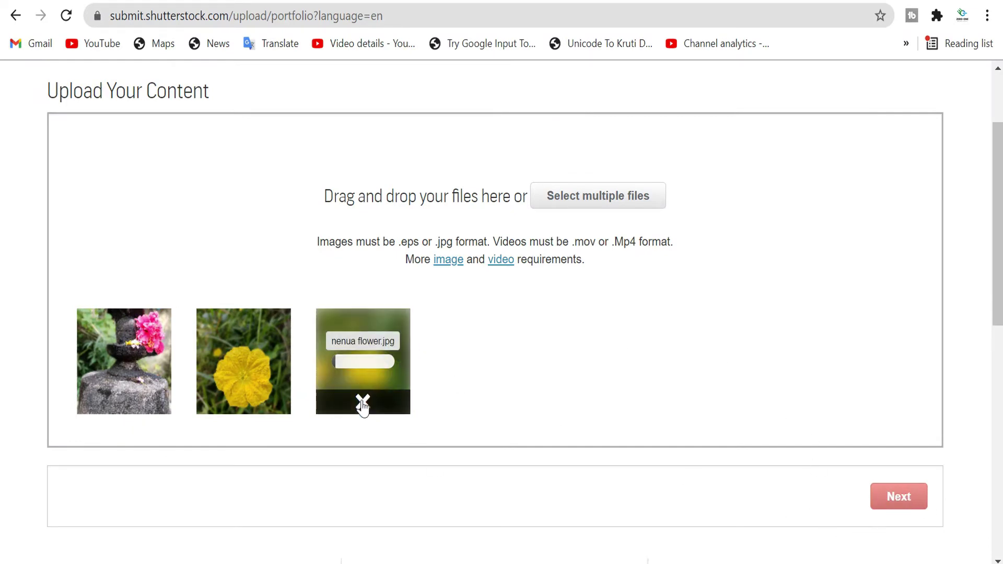
{"action": "left_click", "coordinate": [363, 404]}
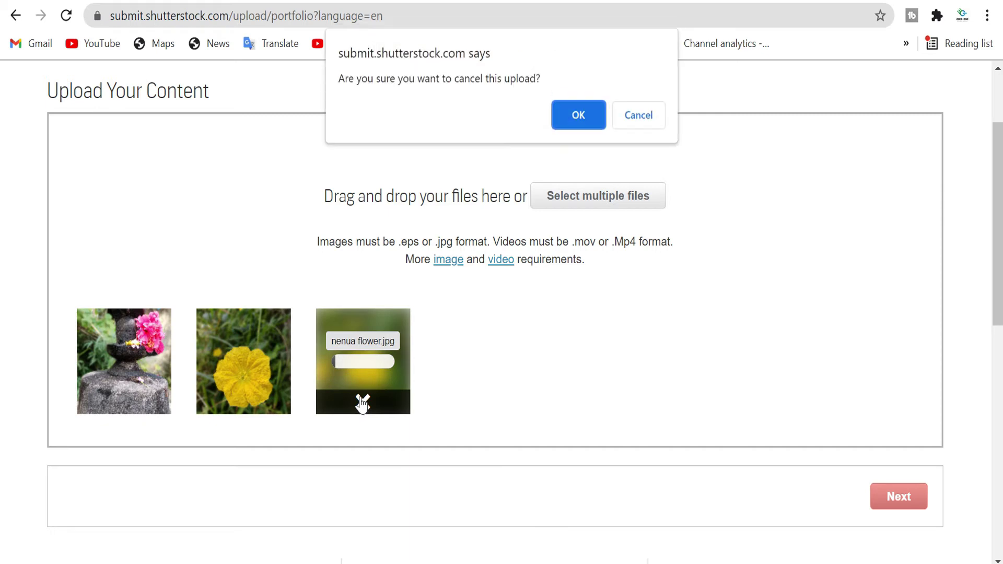
{"action": "left_click", "coordinate": [580, 116]}
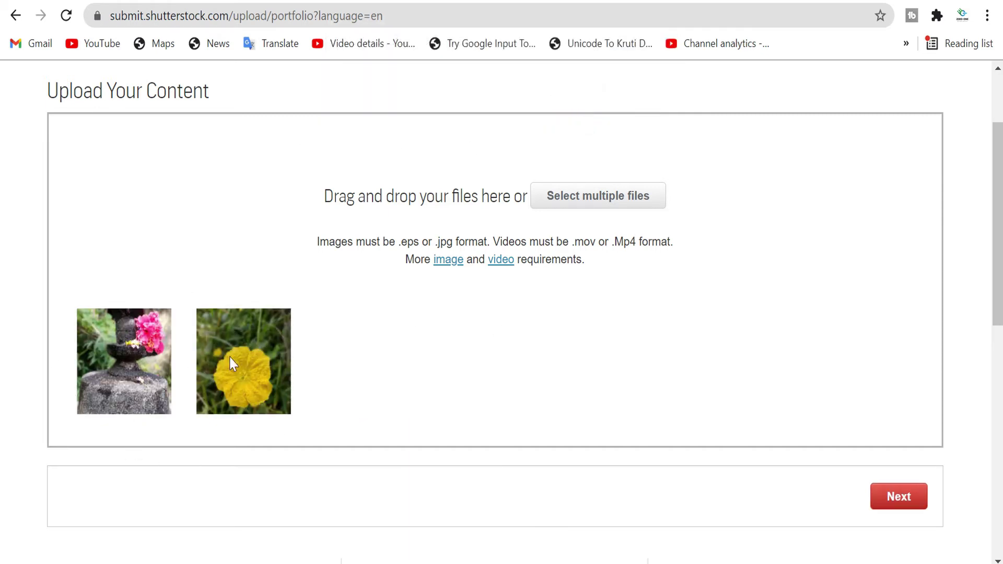
{"action": "left_click", "coordinate": [906, 509]}
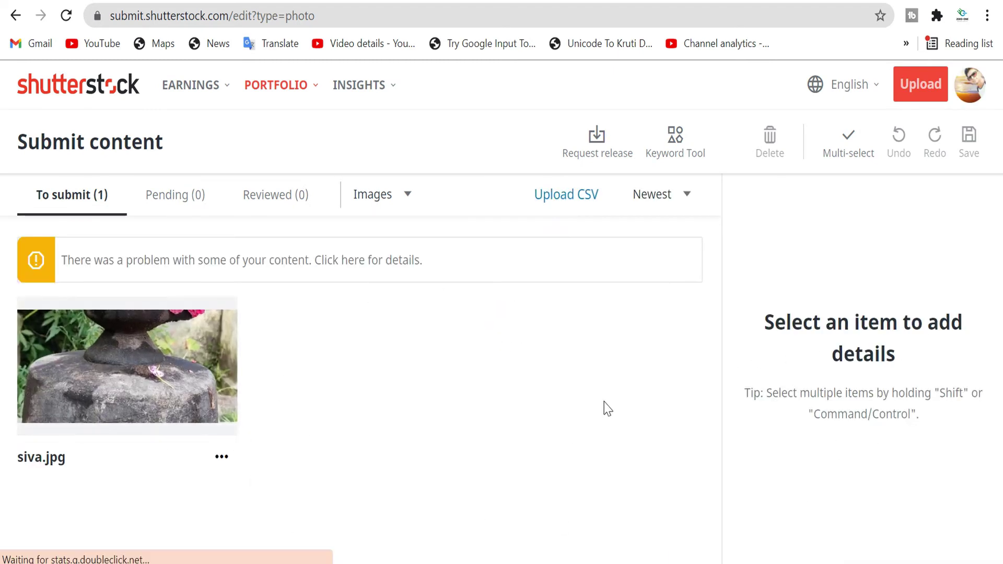
Step: Review the upload error details for the problem images and clear all of the errors
{"action": "left_click", "coordinate": [36, 263]}
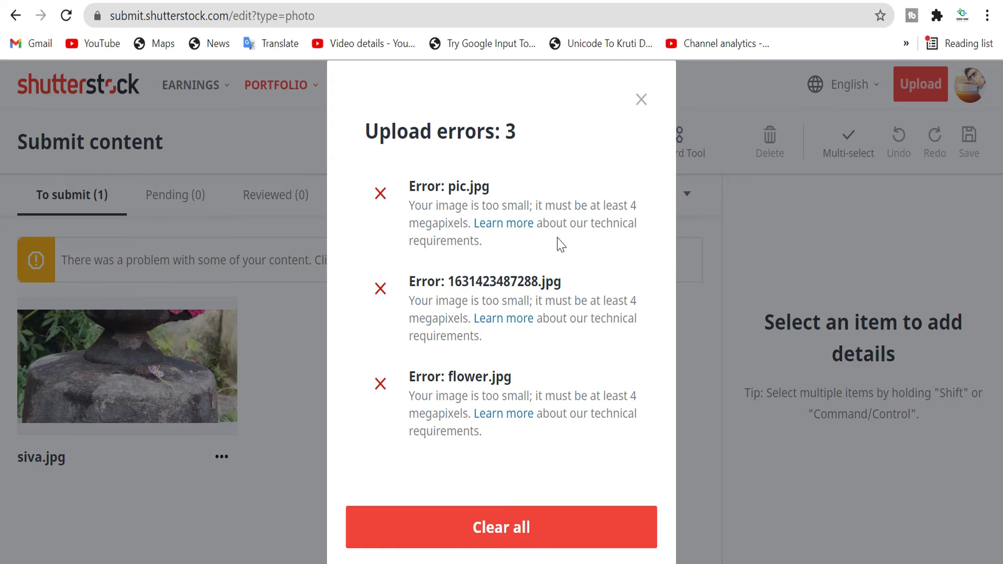
{"action": "left_click", "coordinate": [638, 100]}
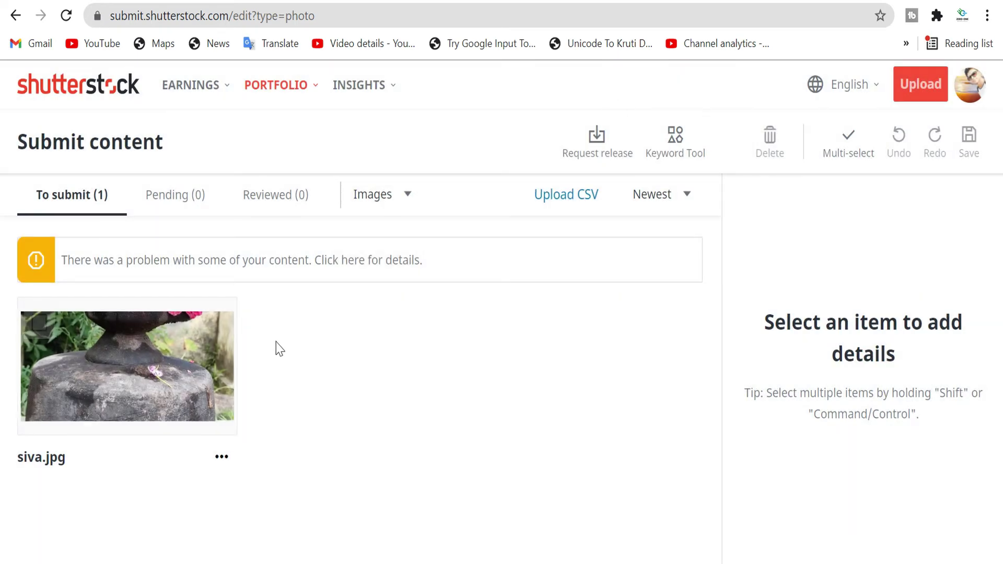
{"action": "left_click", "coordinate": [27, 262]}
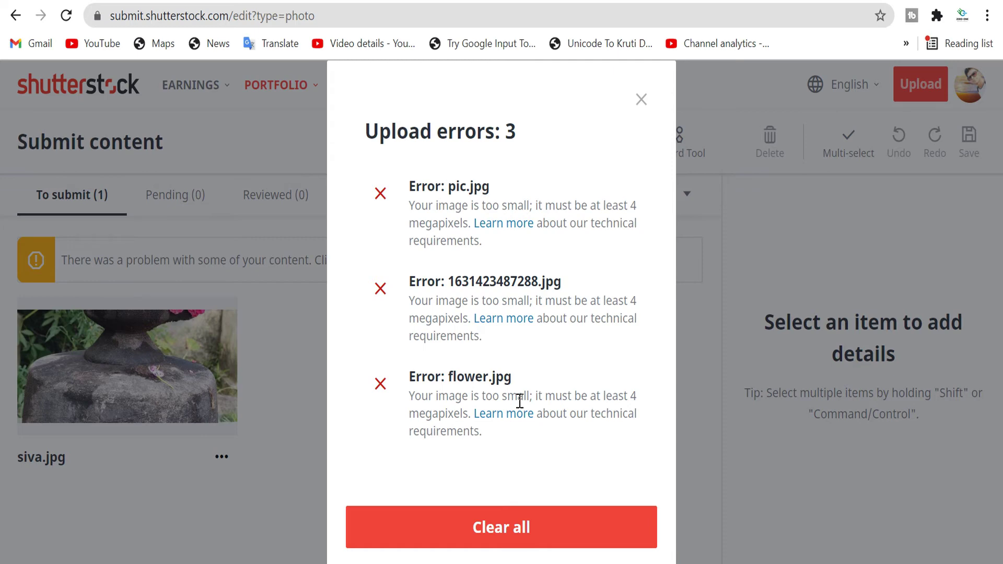
{"action": "left_click", "coordinate": [523, 528]}
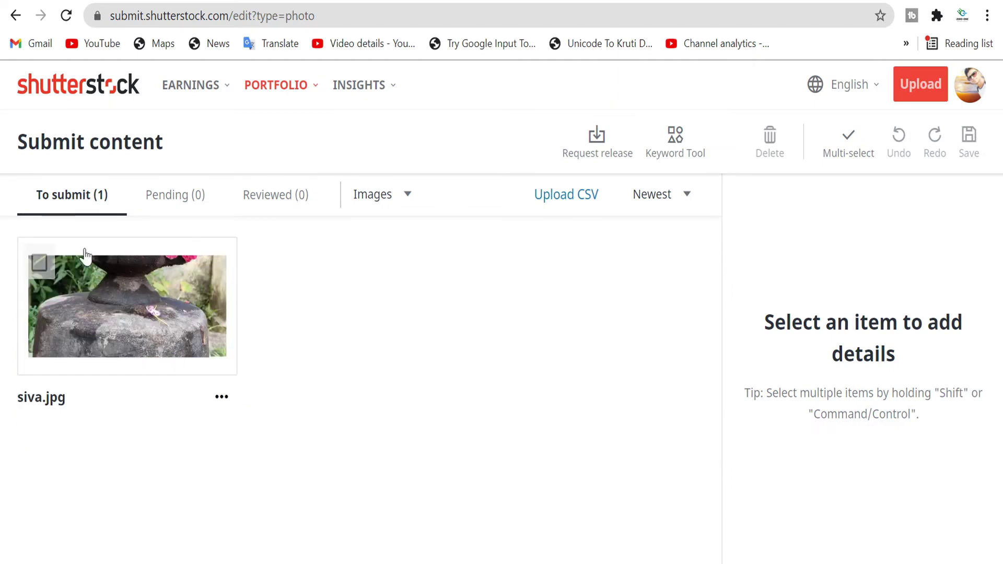
Step: Select siva.jpg and set its description to "Shiva is the third god in the Hindu triumvirate"
{"action": "left_click", "coordinate": [40, 269]}
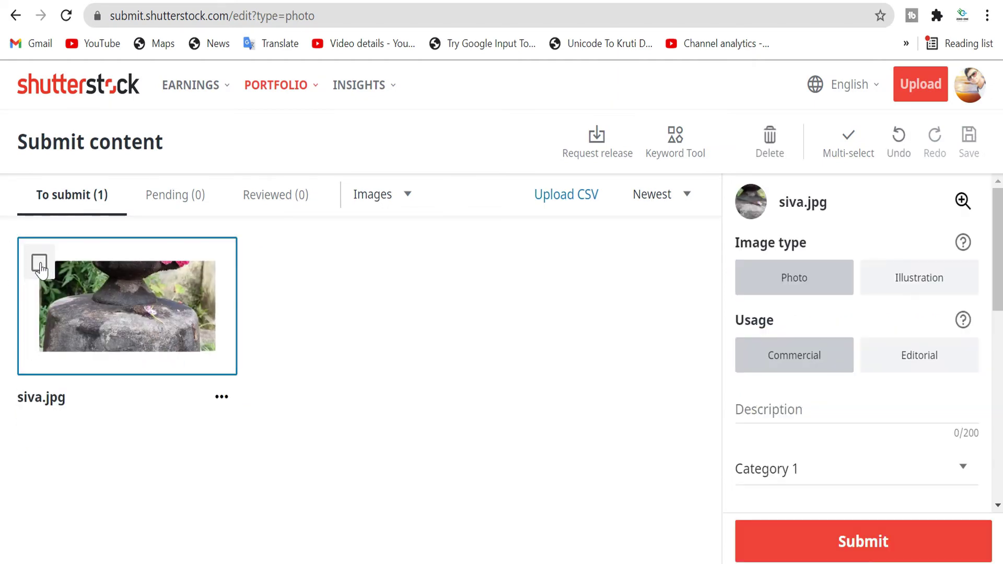
{"action": "left_click", "coordinate": [40, 265]}
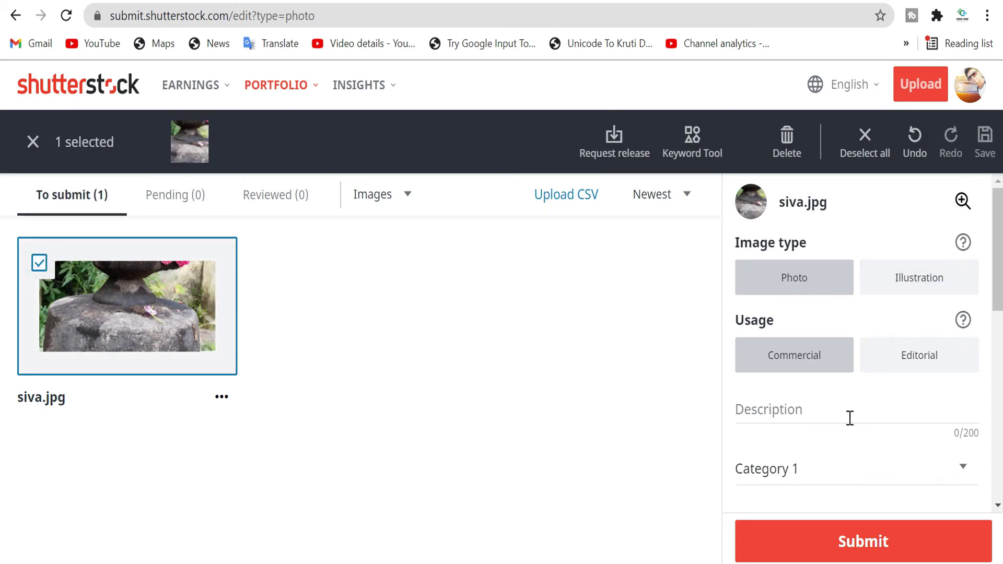
{"action": "left_click", "coordinate": [807, 412]}
{"action": "left_click", "coordinate": [807, 412]}
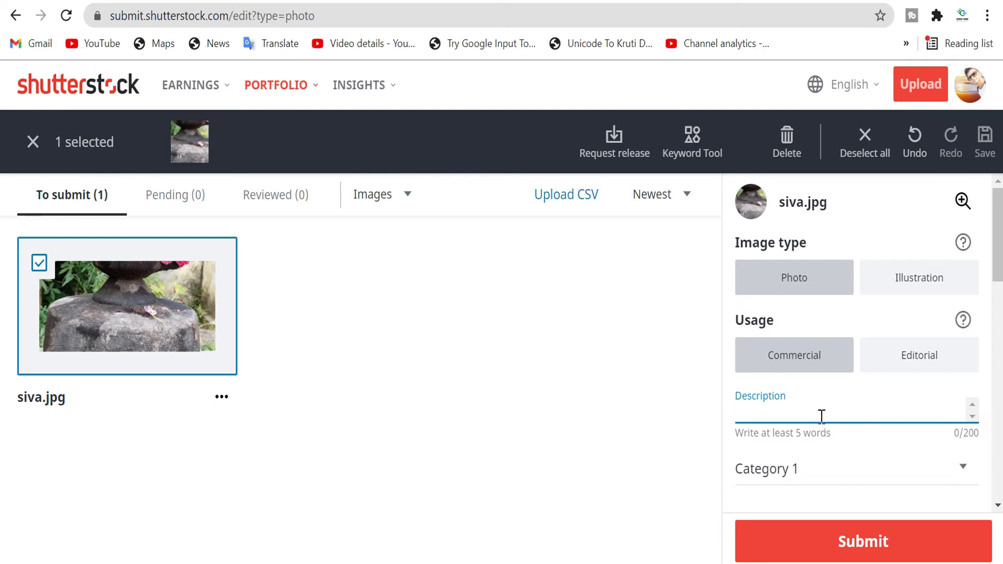
{"action": "type", "text": "The God"}
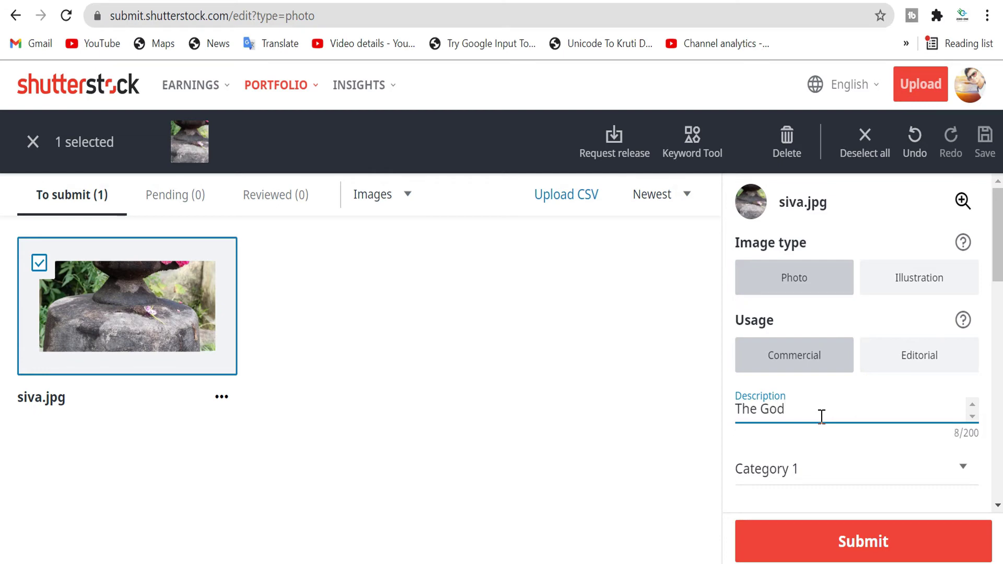
{"action": "type", "text": " of"}
{"action": "key", "text": "ctrl+a"}
{"action": "type", "text": "Shiva is the third god in the Hindu triumvirate"}
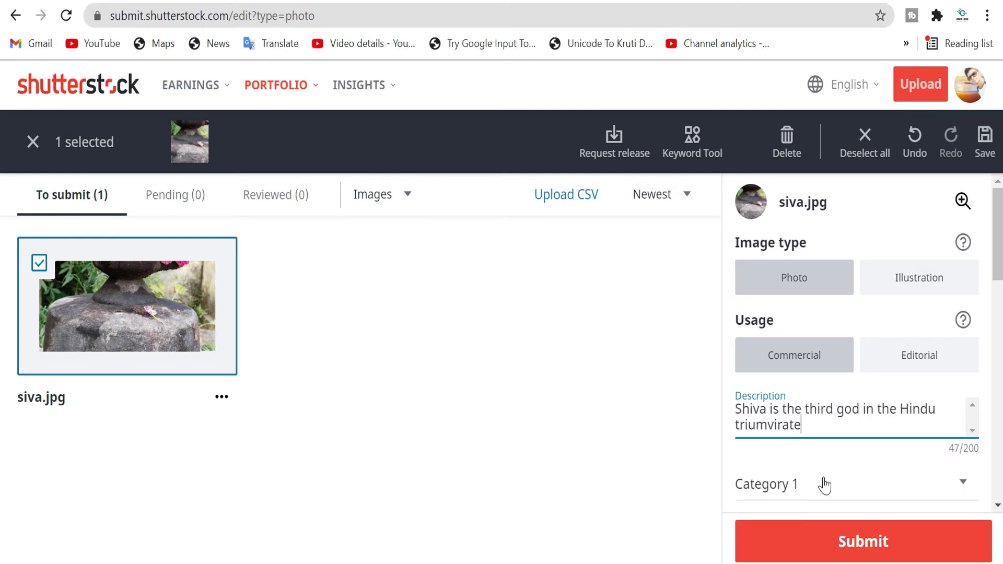
Step: Set both Category 1 and Category 2 of siva.jpg to Arts
{"action": "scroll", "coordinate": [823, 481], "scroll_direction": "down", "scroll_amount": 2}
{"action": "scroll", "coordinate": [857, 366], "scroll_direction": "down", "scroll_amount": 1}
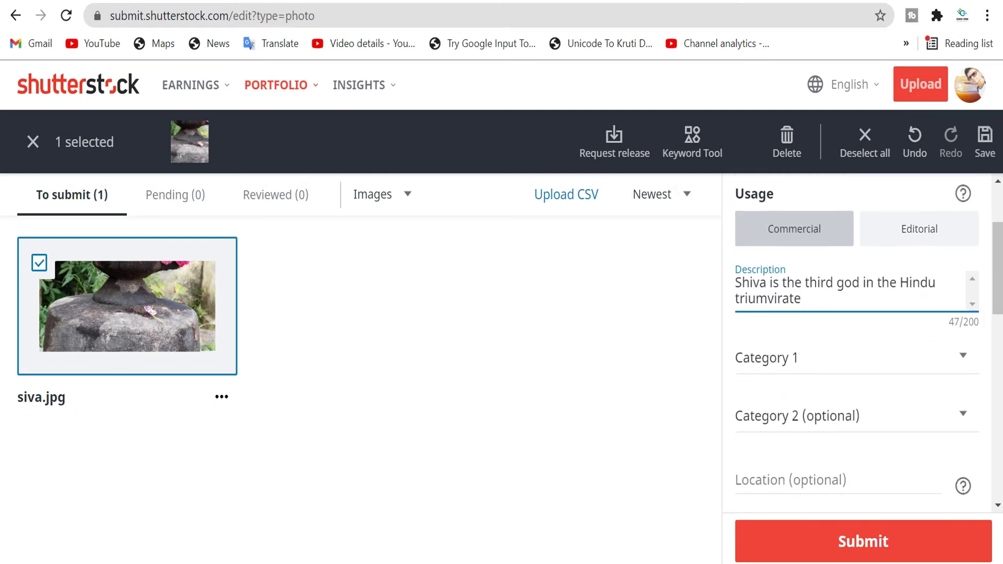
{"action": "left_click", "coordinate": [831, 358]}
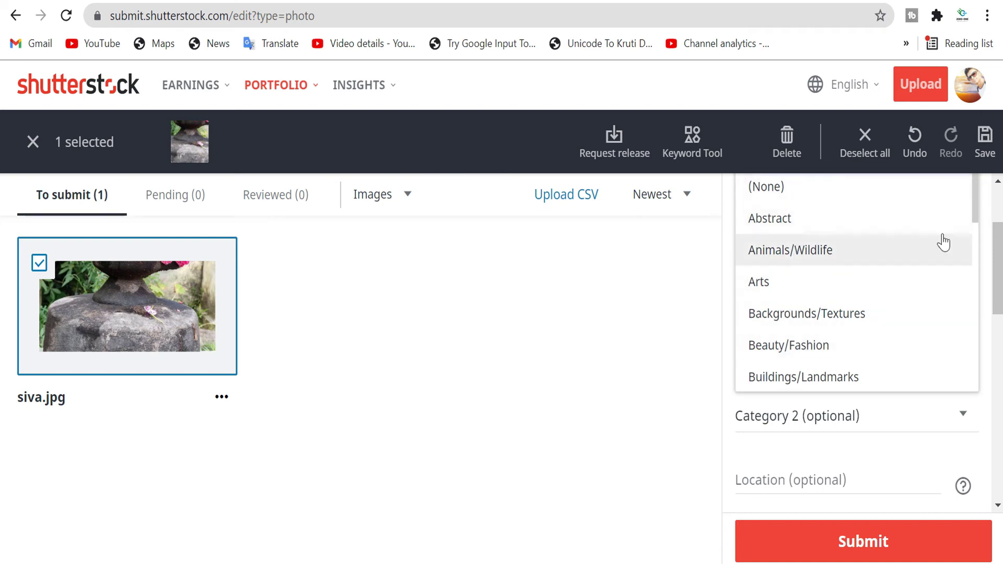
{"action": "mouse_move", "coordinate": [979, 209]}
{"action": "left_mouse_down"}
{"action": "mouse_move", "coordinate": [975, 381]}
{"action": "mouse_move", "coordinate": [975, 279]}
{"action": "mouse_move", "coordinate": [961, 213]}
{"action": "left_mouse_up"}
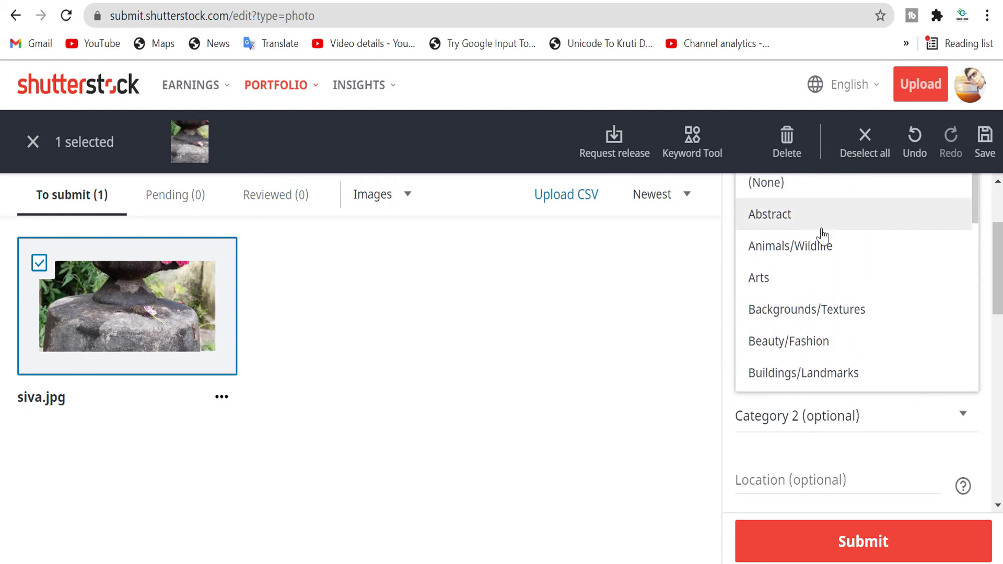
{"action": "left_click", "coordinate": [772, 285]}
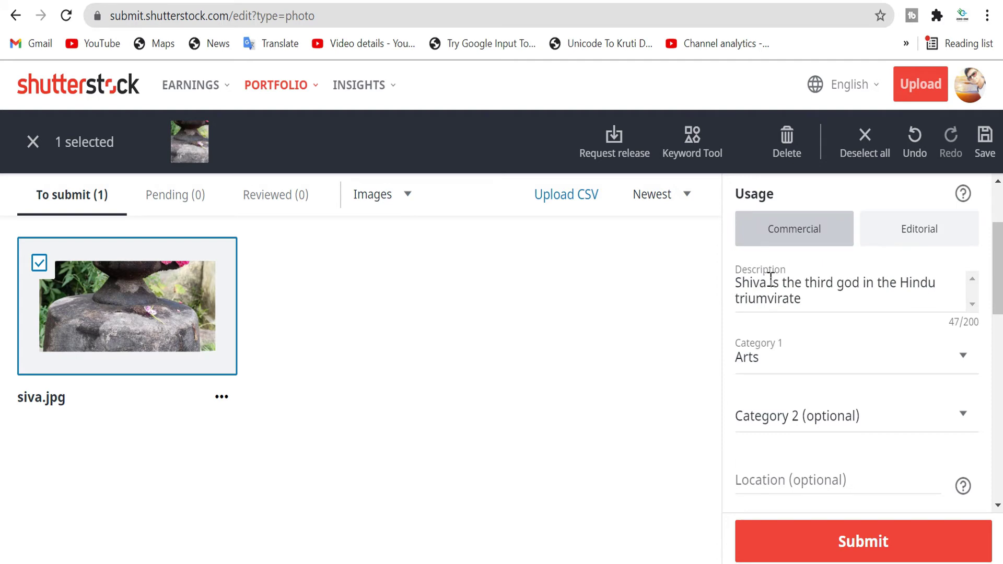
{"action": "left_click", "coordinate": [819, 418]}
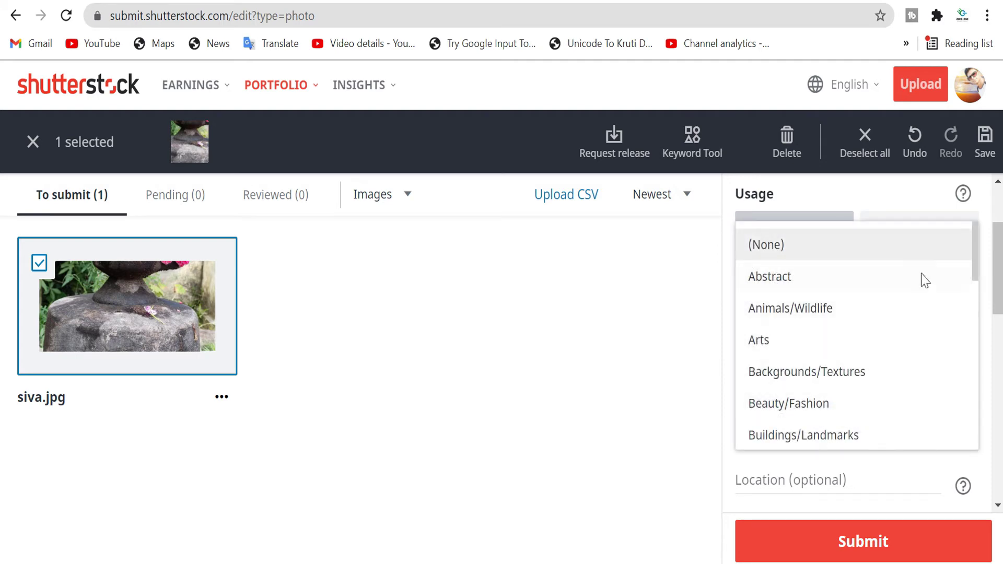
{"action": "left_click", "coordinate": [862, 560]}
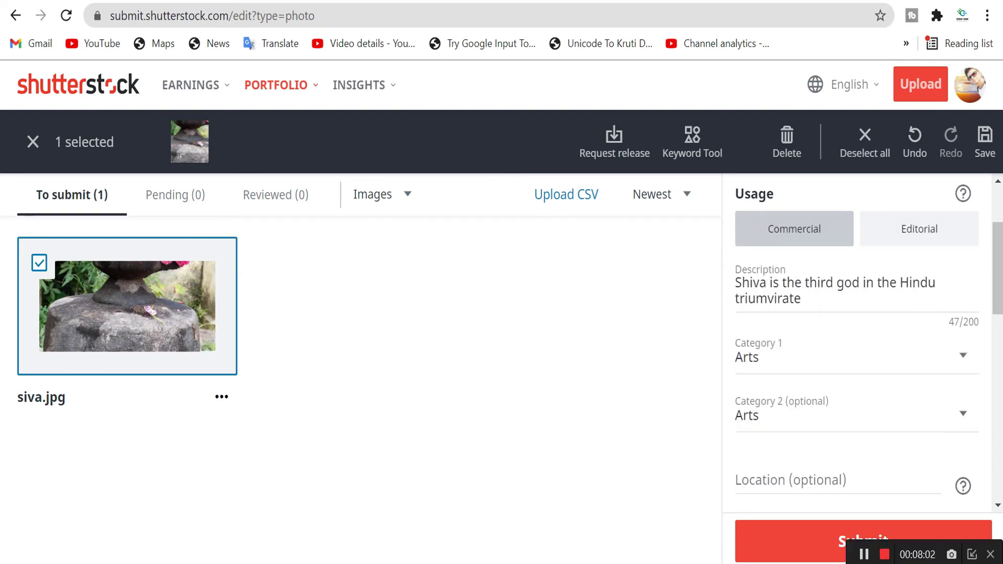
Step: Set the photo's location to India using the suggested place
{"action": "left_click", "coordinate": [764, 480]}
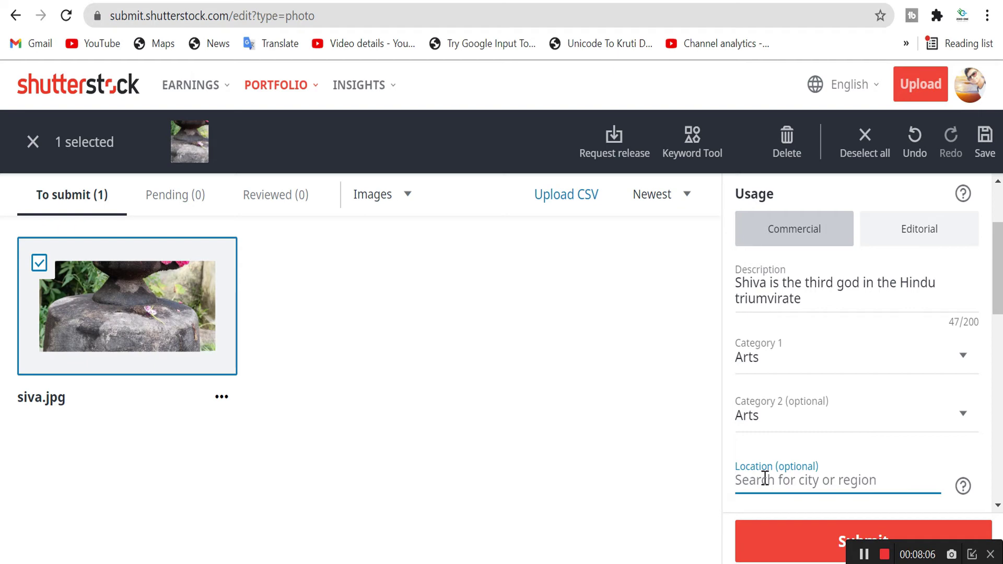
{"action": "type", "text": "India"}
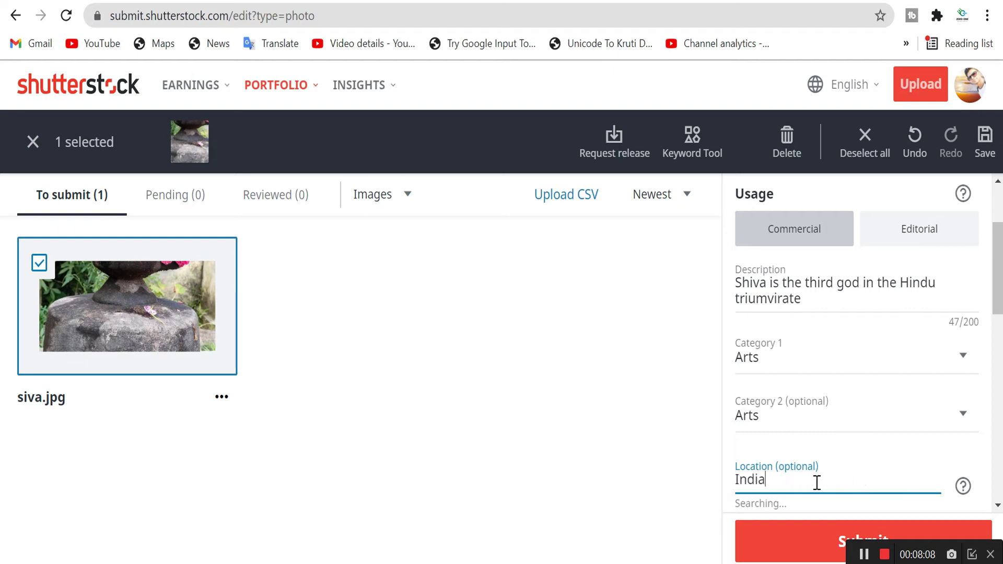
{"action": "scroll", "coordinate": [985, 308], "scroll_direction": "down", "scroll_amount": 3}
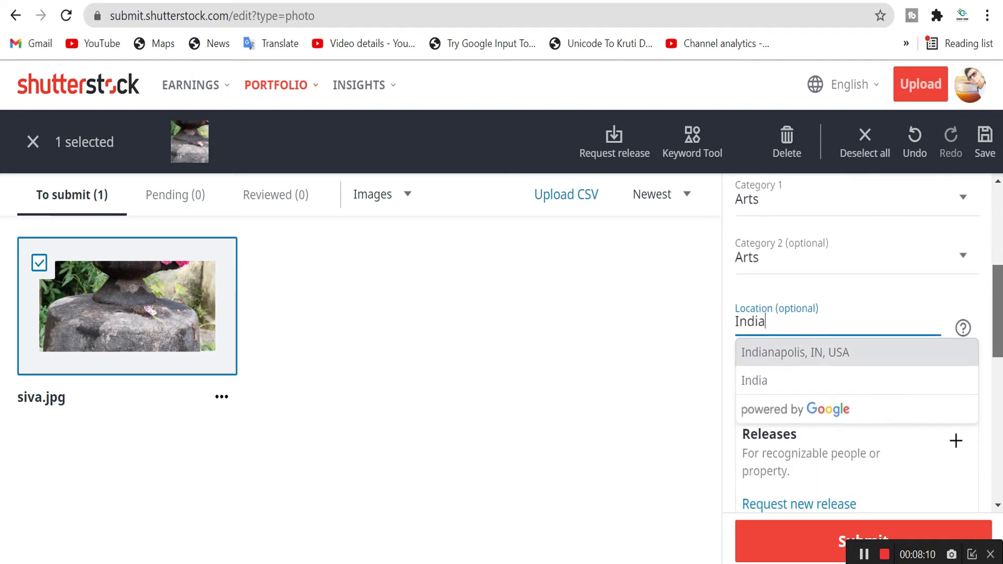
{"action": "left_click", "coordinate": [820, 362]}
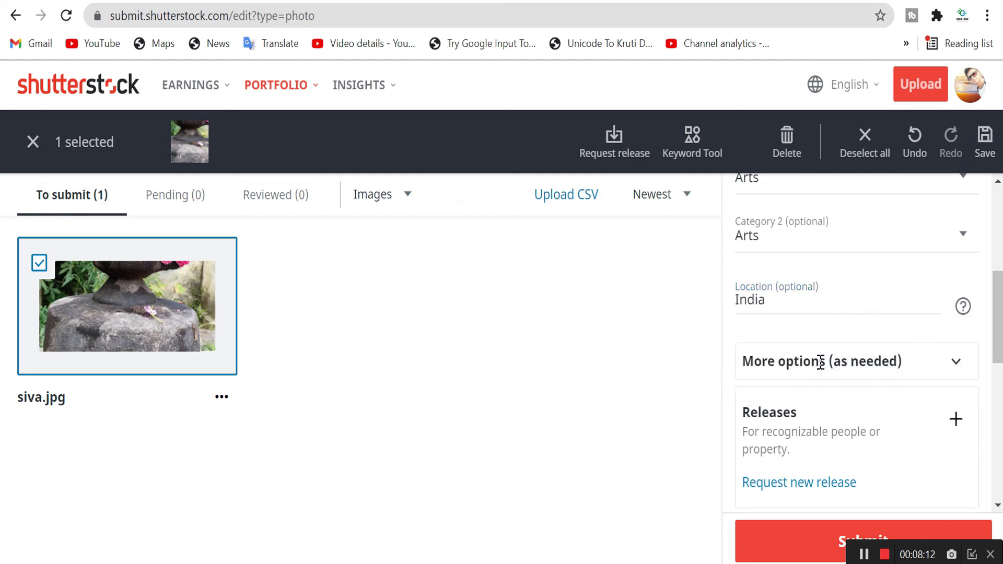
Step: Look over the additional as-needed options and the release attachment settings for siva.jpg, leaving them as they are
{"action": "left_click_drag", "start_coordinate": [997, 326], "coordinate": [1000, 352]}
{"action": "left_click", "coordinate": [956, 272]}
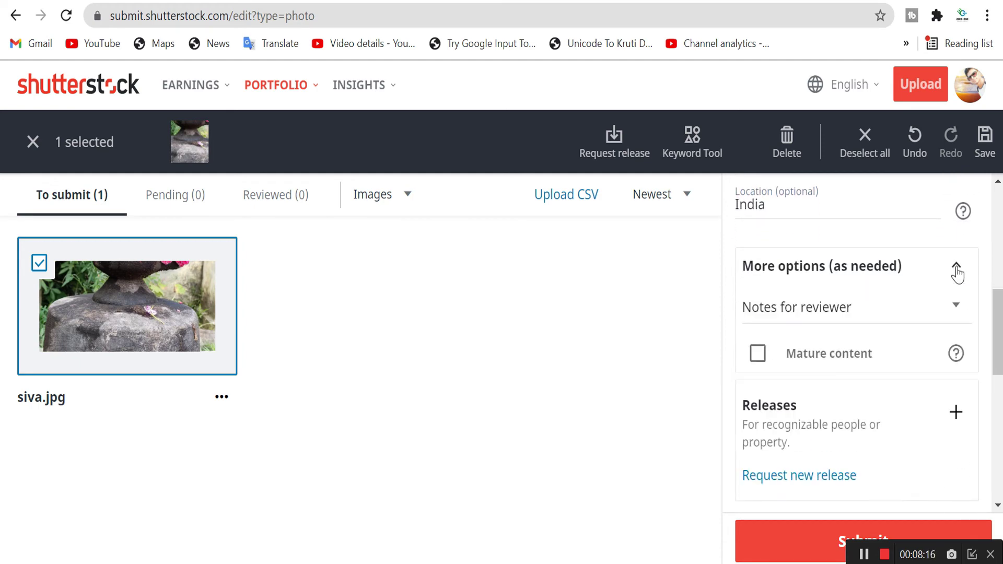
{"action": "left_click", "coordinate": [956, 272]}
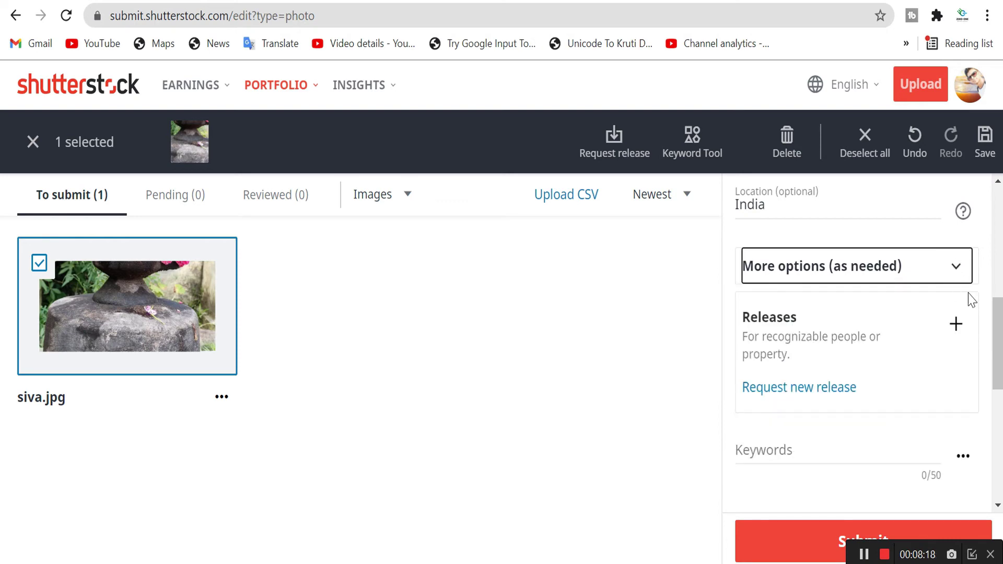
{"action": "left_click_drag", "start_coordinate": [998, 347], "coordinate": [999, 361]}
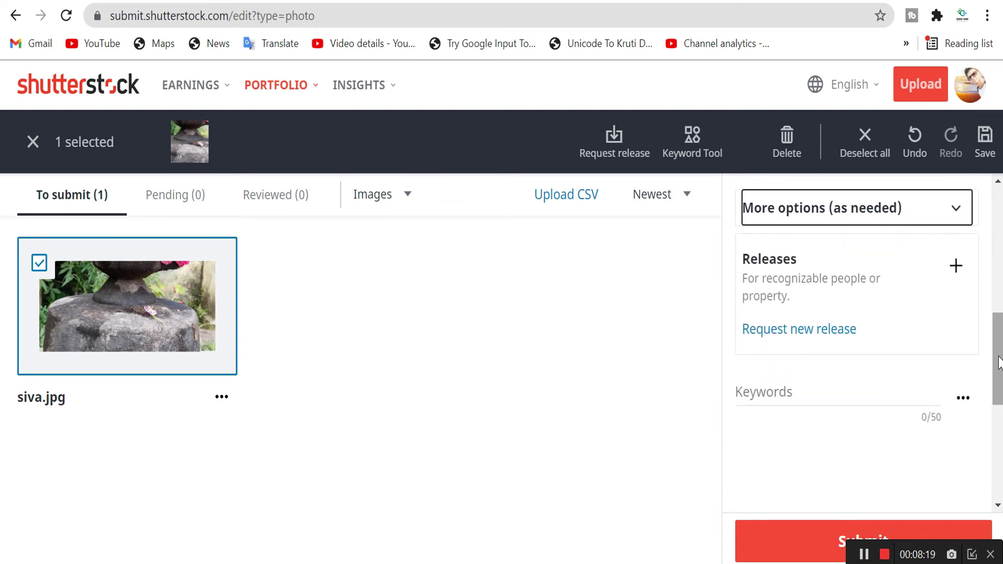
{"action": "left_click", "coordinate": [957, 269]}
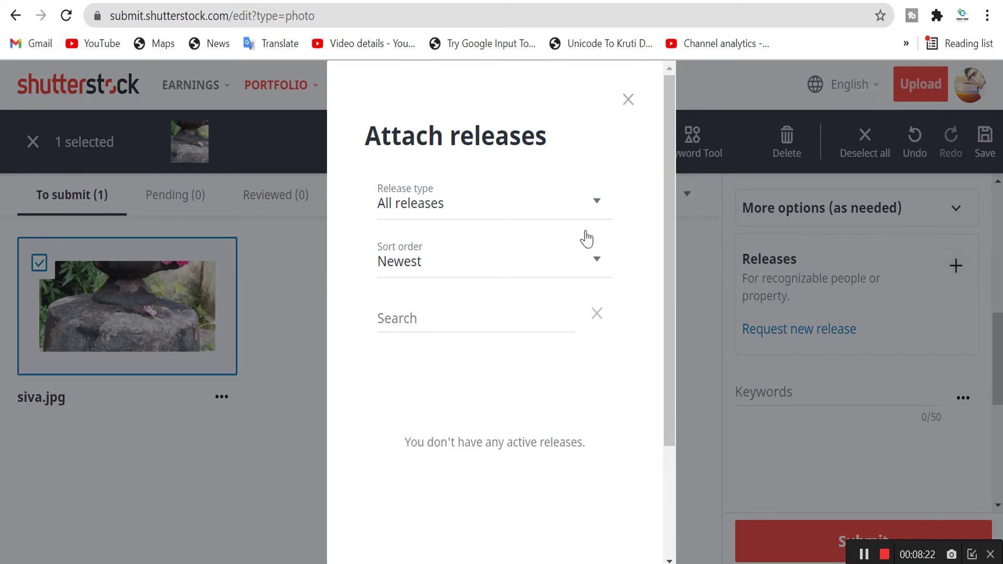
{"action": "left_click", "coordinate": [627, 100]}
Step: Add the suggested keywords "shiva god" and "shiva" to siva.jpg
{"action": "left_click", "coordinate": [772, 392]}
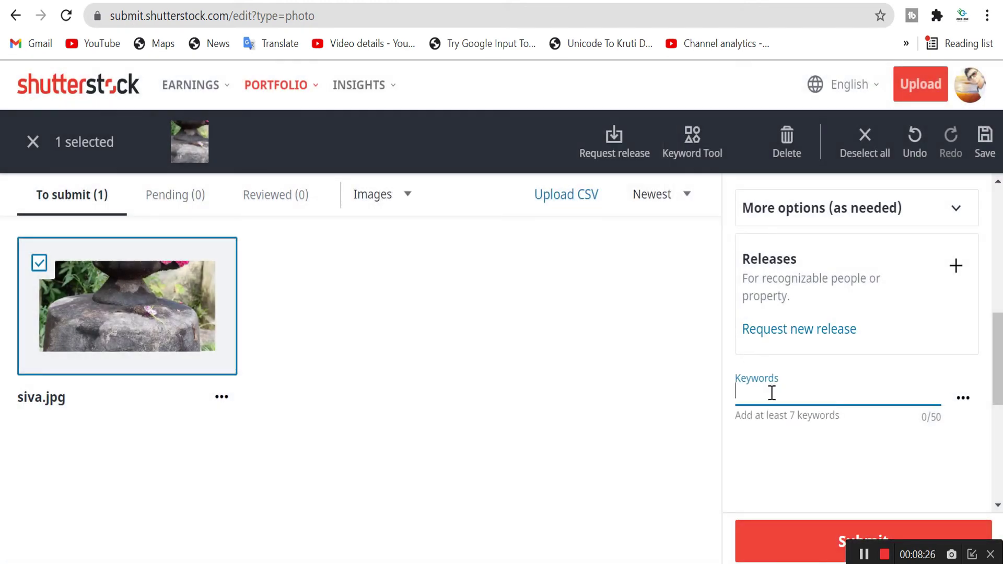
{"action": "type", "text": "shiva"}
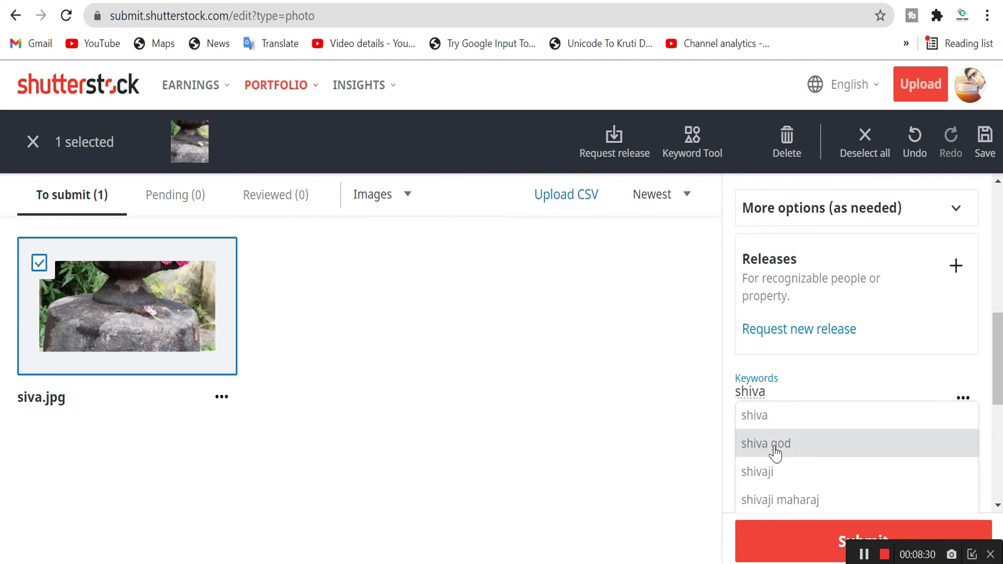
{"action": "left_click", "coordinate": [775, 444]}
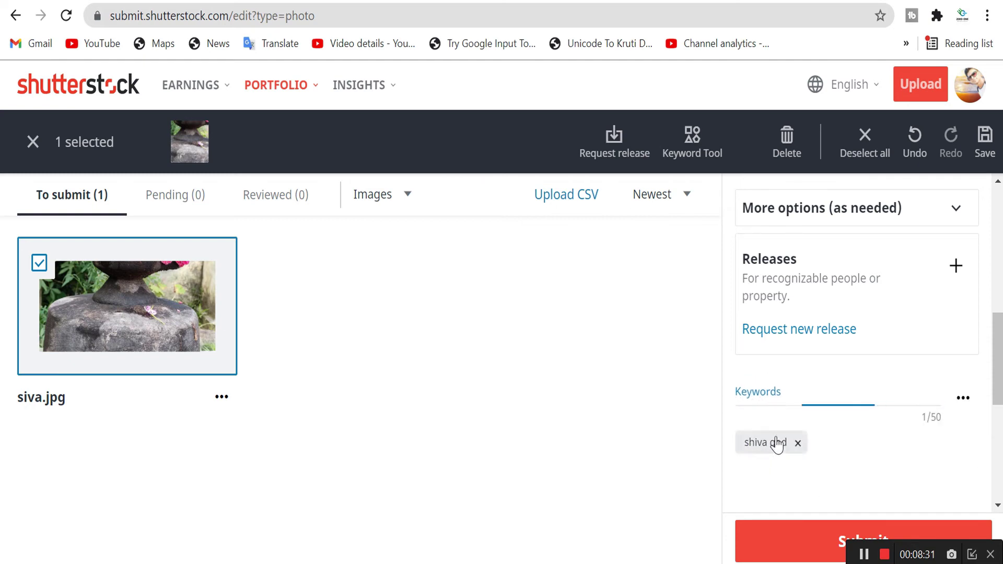
{"action": "left_click", "coordinate": [812, 393]}
{"action": "type", "text": "shiva"}
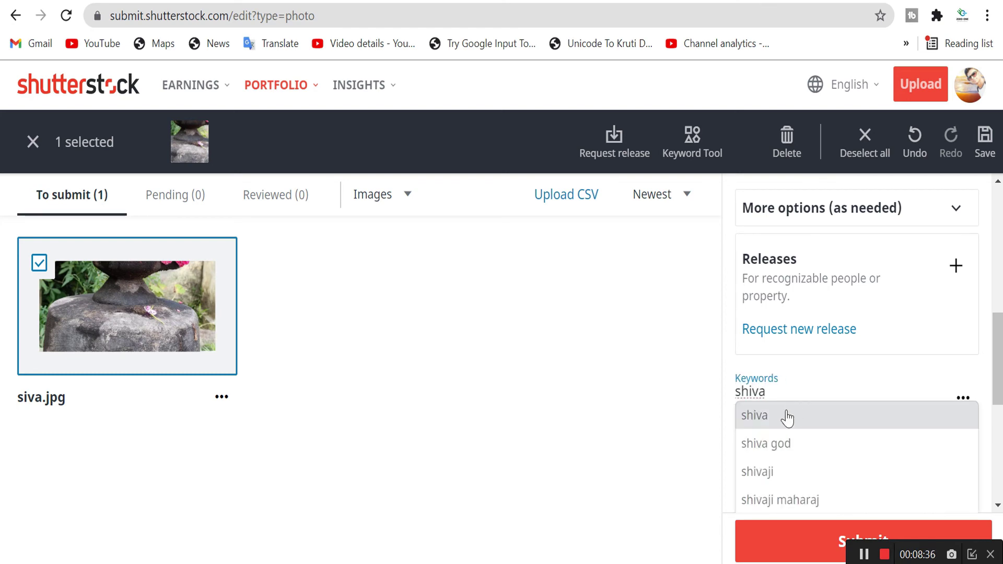
{"action": "left_click", "coordinate": [784, 424]}
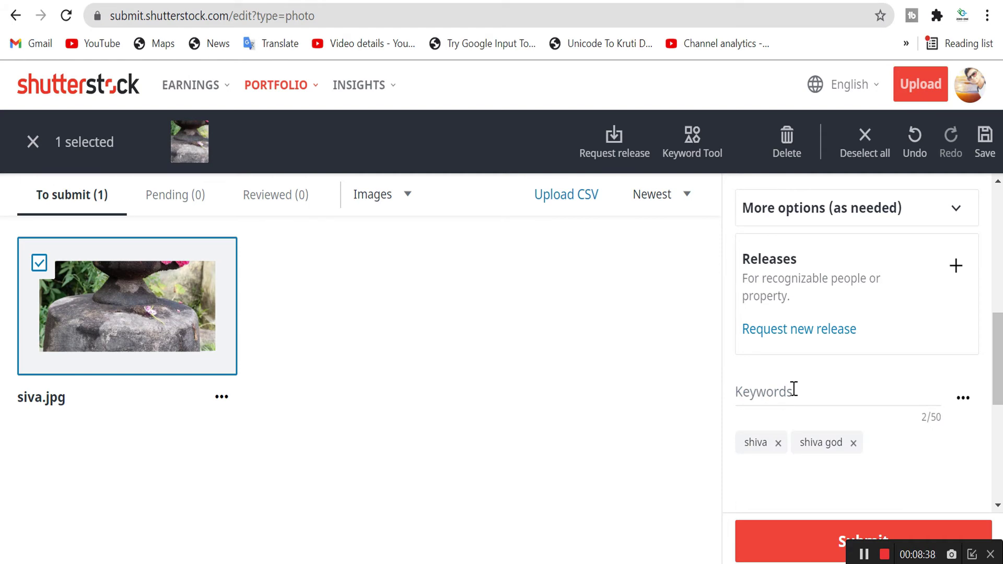
Step: Try "shivalinga" as a keyword for siva.jpg and remove it again
{"action": "left_click", "coordinate": [793, 389]}
{"action": "type", "text": "shi"}
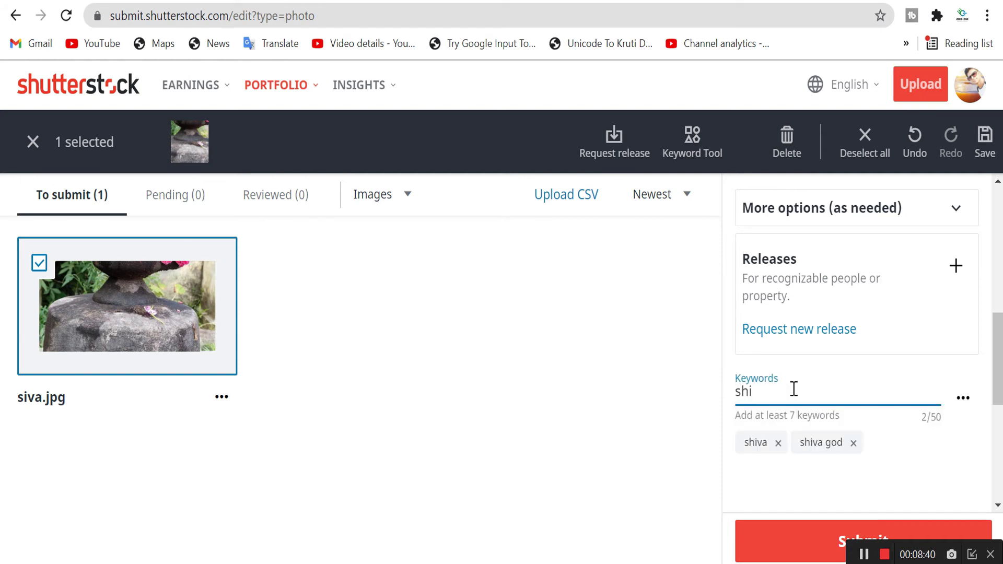
{"action": "type", "text": "vli"}
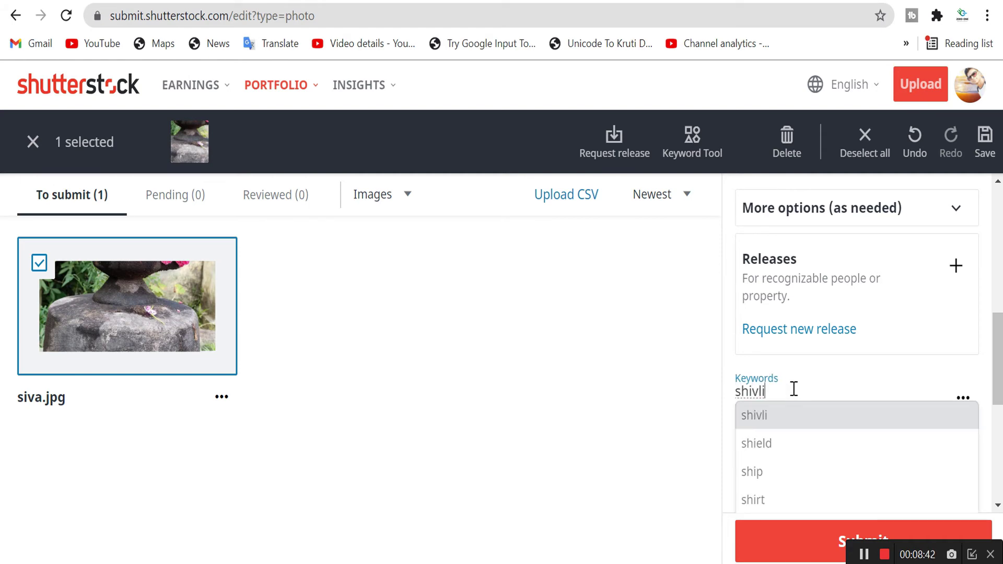
{"action": "type", "text": "ng"}
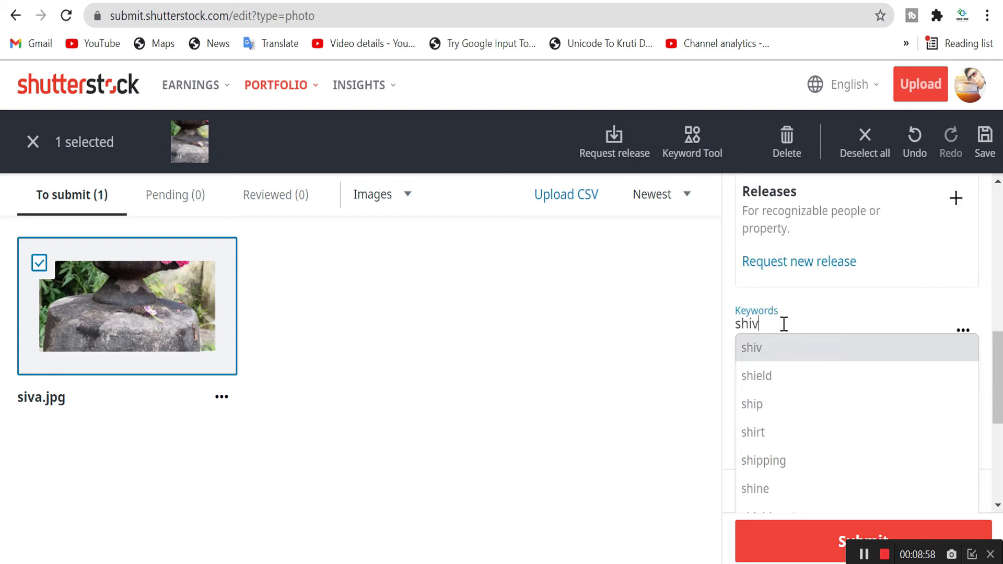
{"action": "type", "text": "v"}
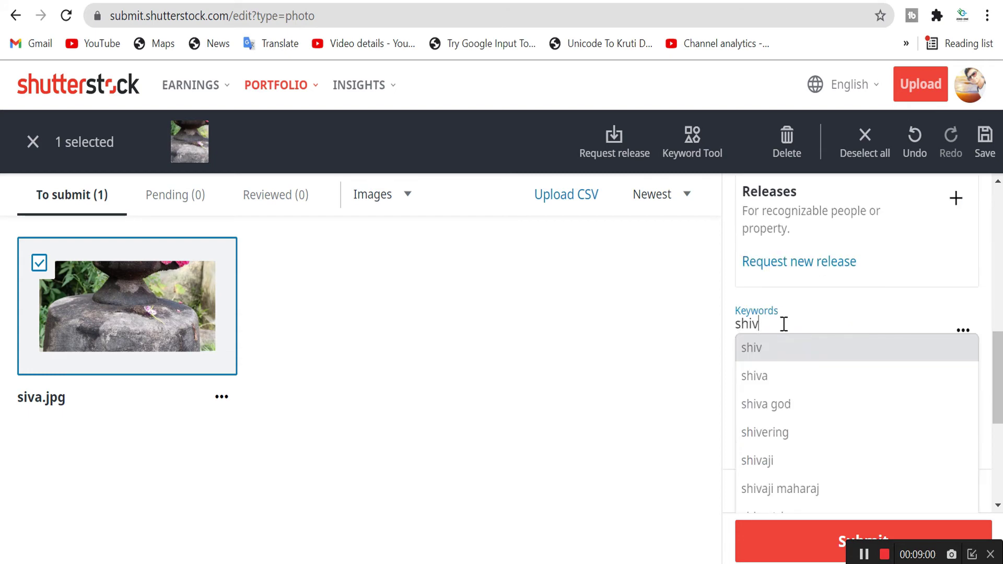
{"action": "type", "text": "a li"}
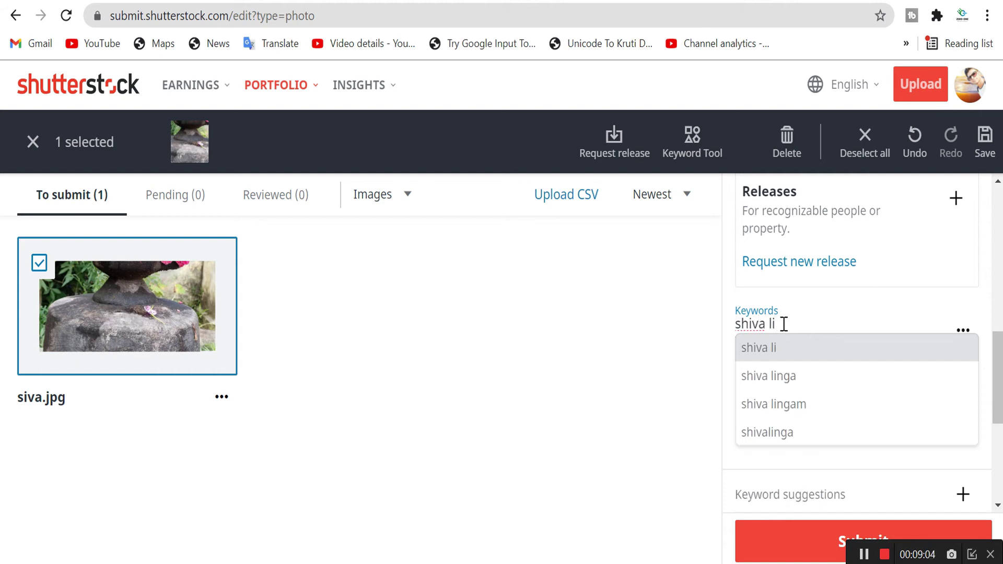
{"action": "type", "text": "ng"}
{"action": "left_click", "coordinate": [781, 442]}
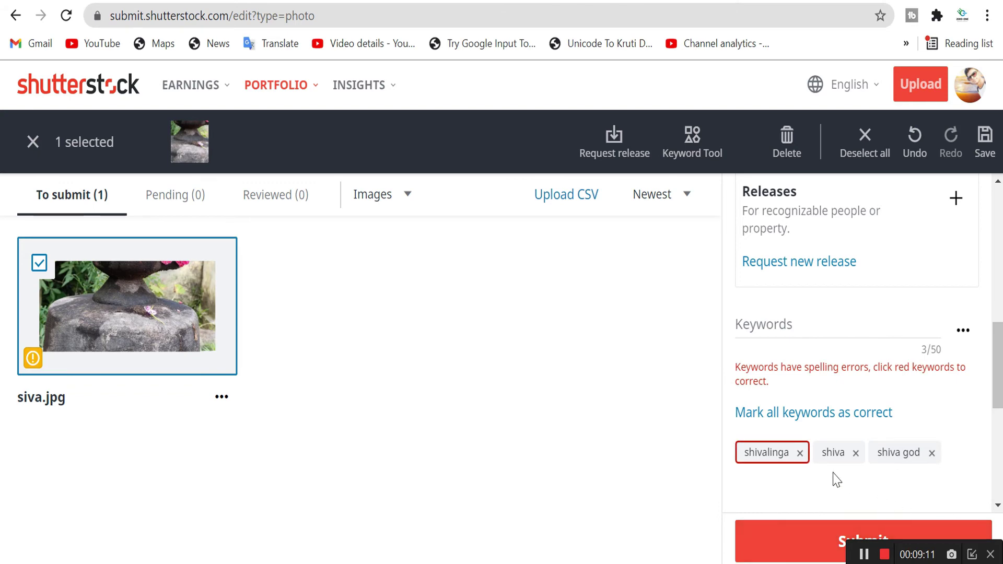
{"action": "left_click", "coordinate": [800, 452]}
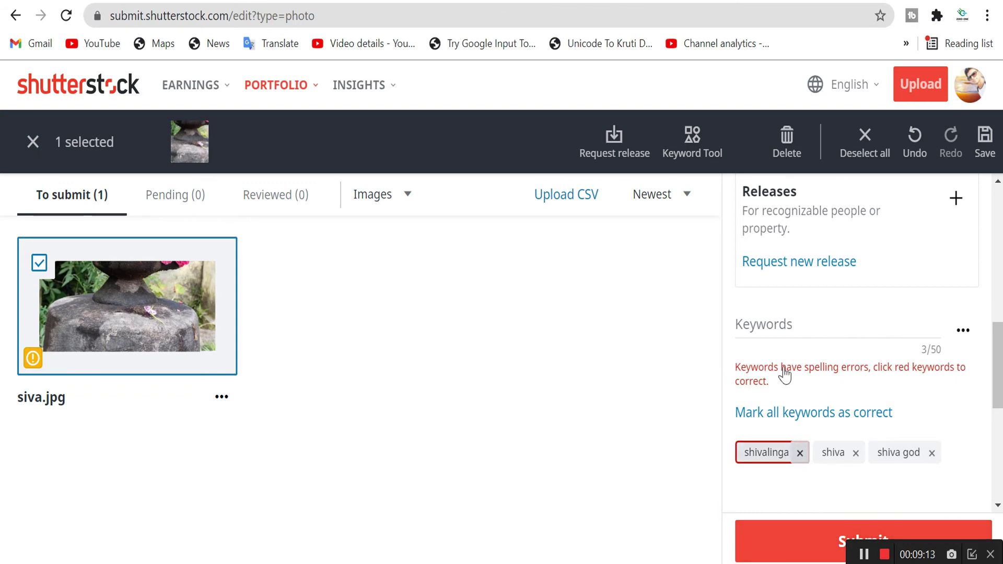
Step: Add the keywords "god" and "sankar" to siva.jpg
{"action": "left_click", "coordinate": [782, 321]}
{"action": "type", "text": "god"}
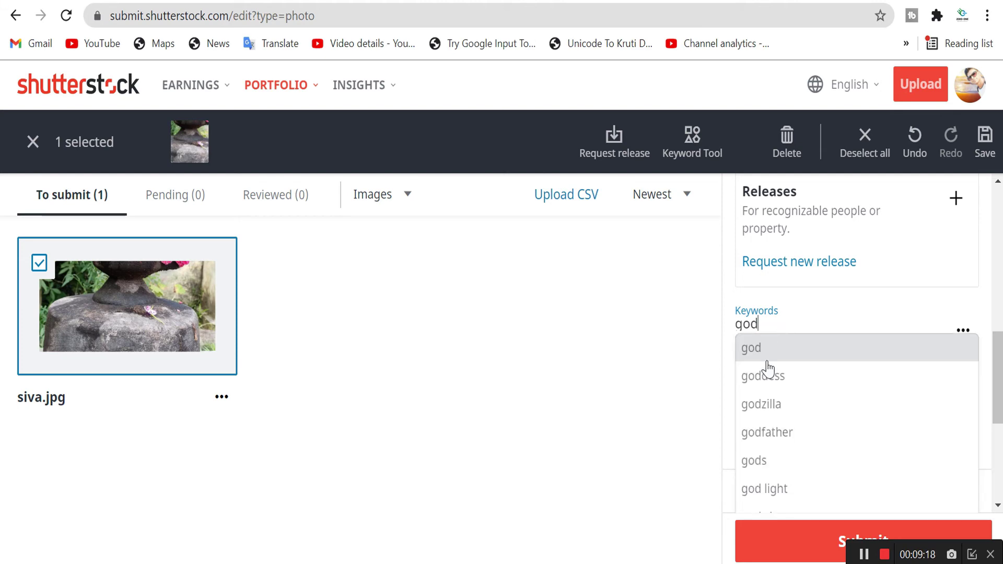
{"action": "left_click", "coordinate": [767, 360]}
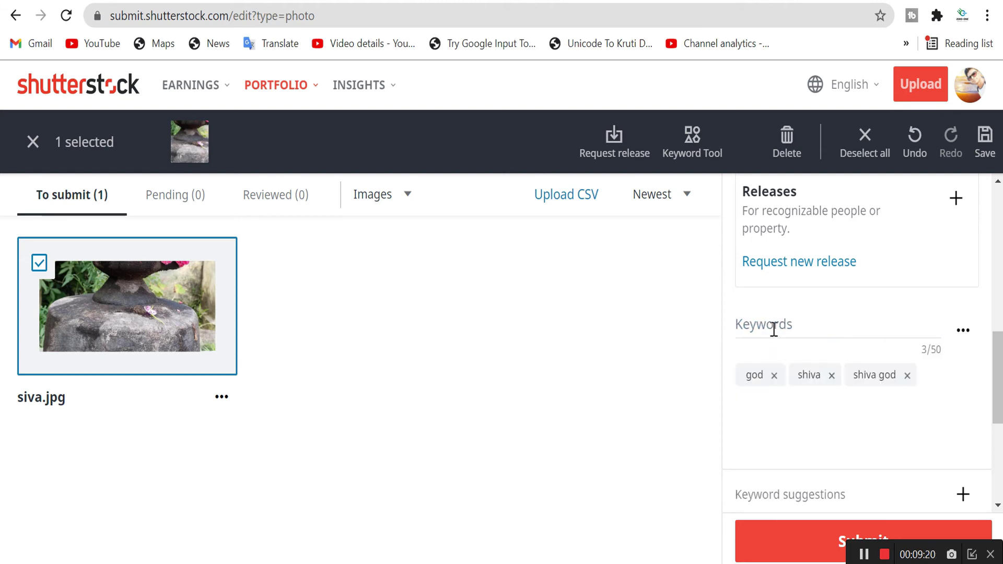
{"action": "left_click", "coordinate": [770, 326]}
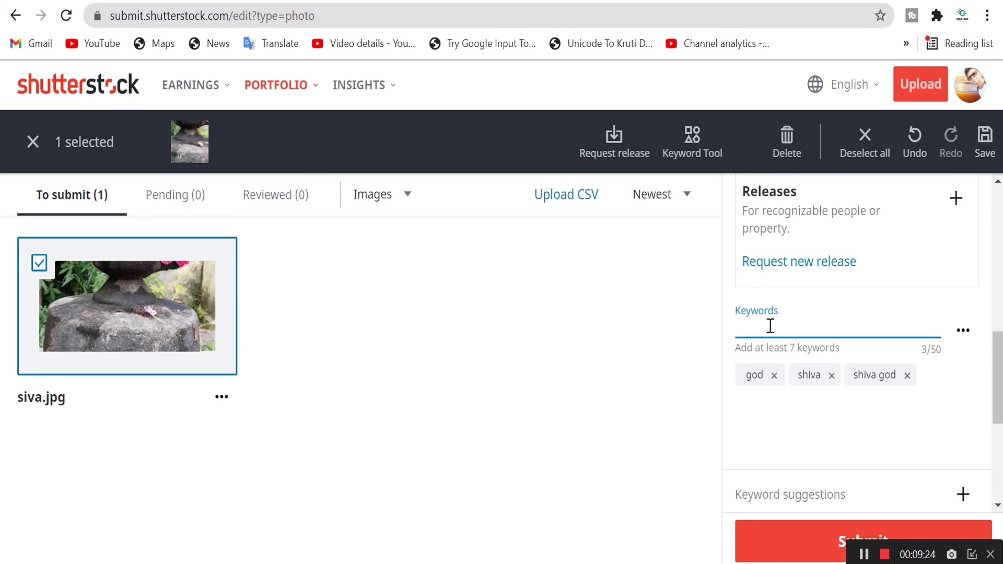
{"action": "type", "text": "sankar"}
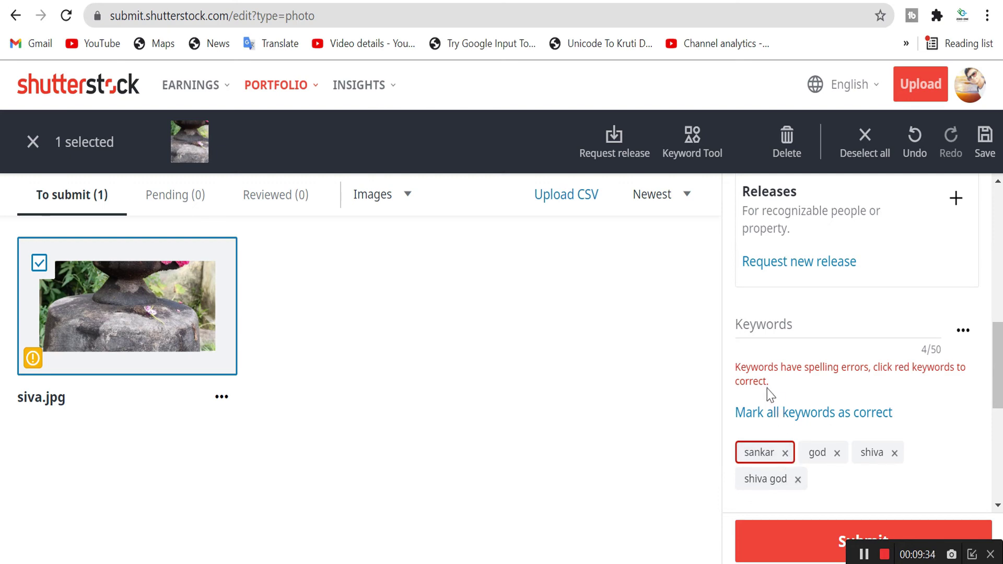
Step: Remove the misspelled keyword "sankar" from siva.jpg and add "lingam", "god natural", "human god" and "shiv"
{"action": "left_click", "coordinate": [785, 453]}
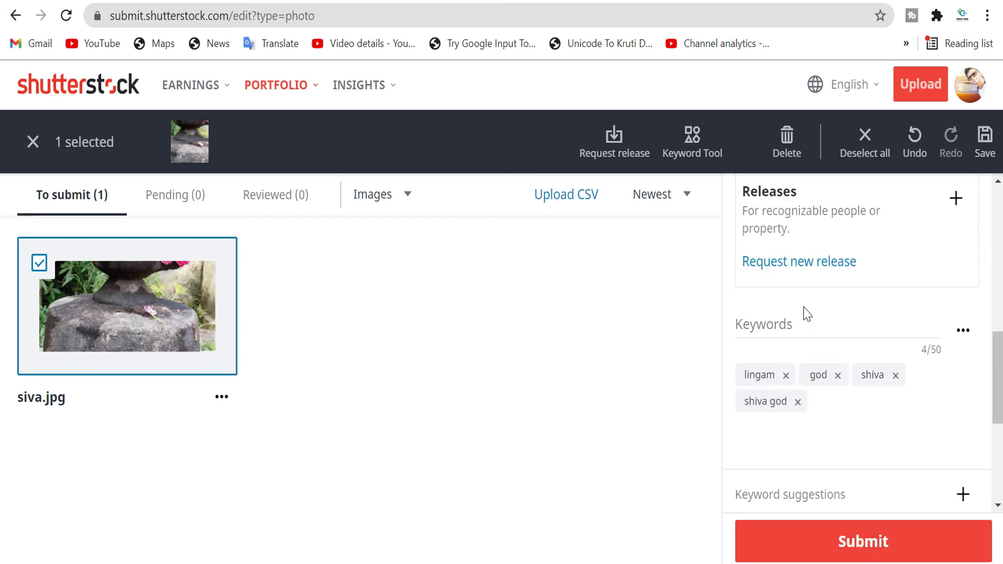
{"action": "scroll", "coordinate": [808, 313], "scroll_direction": "down", "scroll_amount": 5}
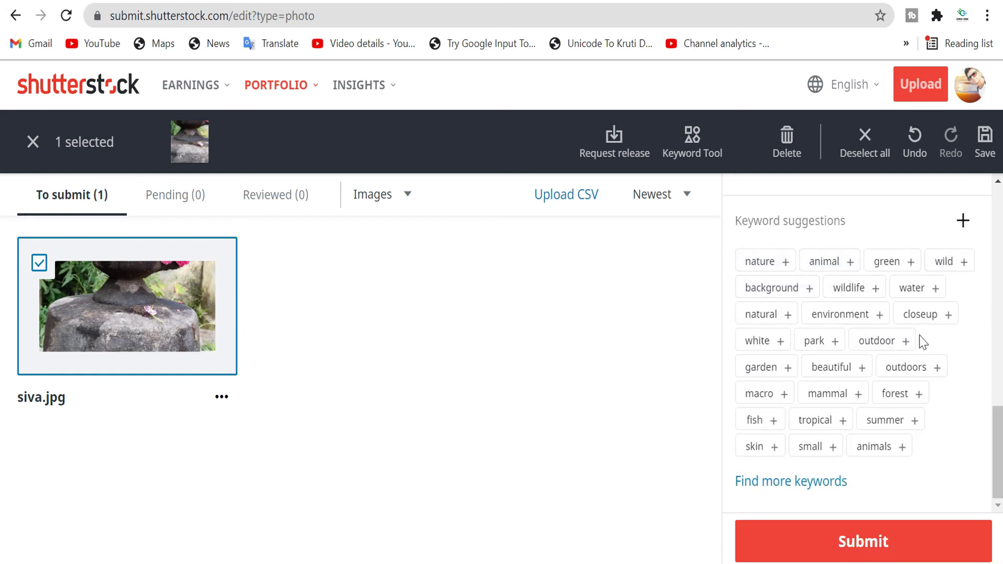
{"action": "left_click", "coordinate": [852, 541]}
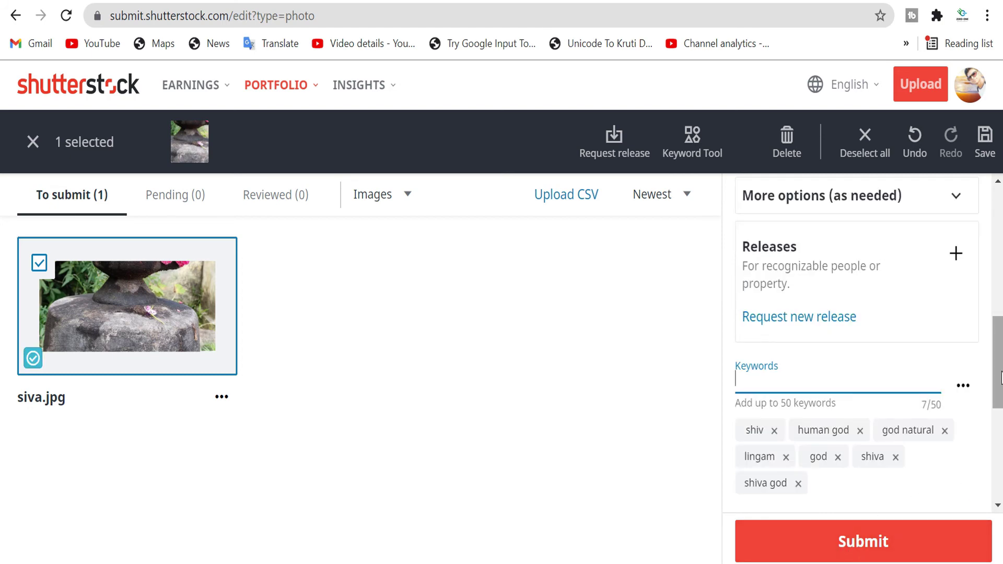
Step: Open the keyword tool for finding more keywords and search all images for "shiva"
{"action": "scroll", "coordinate": [856, 340], "scroll_direction": "down", "scroll_amount": 5}
{"action": "scroll", "coordinate": [985, 472], "scroll_direction": "down", "scroll_amount": 1}
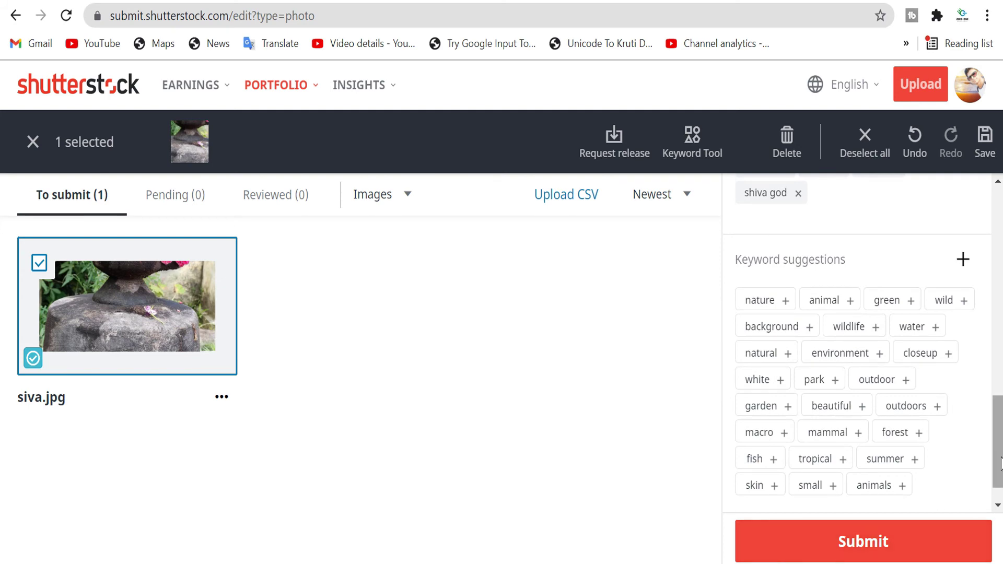
{"action": "mouse_move", "coordinate": [996, 460]}
{"action": "left_mouse_down"}
{"action": "mouse_move", "coordinate": [996, 472]}
{"action": "mouse_move", "coordinate": [997, 327]}
{"action": "mouse_move", "coordinate": [998, 471]}
{"action": "left_mouse_up"}
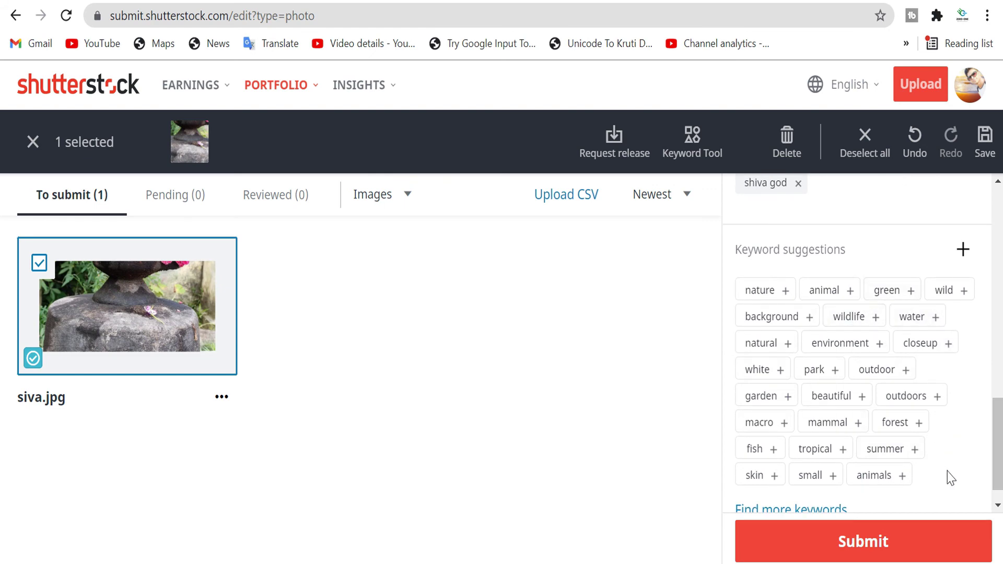
{"action": "left_click", "coordinate": [854, 548]}
{"action": "left_click_drag", "start_coordinate": [997, 444], "coordinate": [997, 452]}
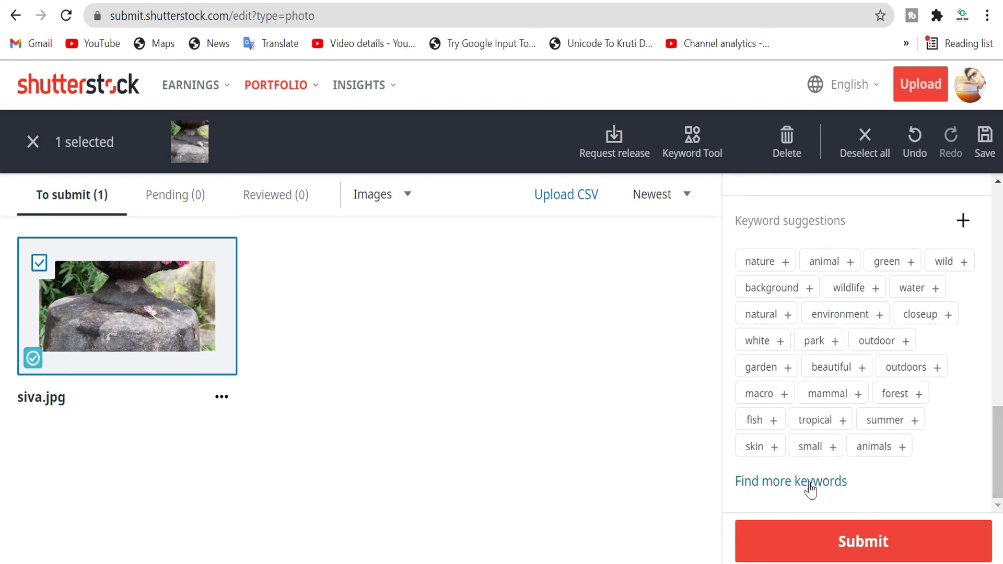
{"action": "left_click", "coordinate": [833, 479]}
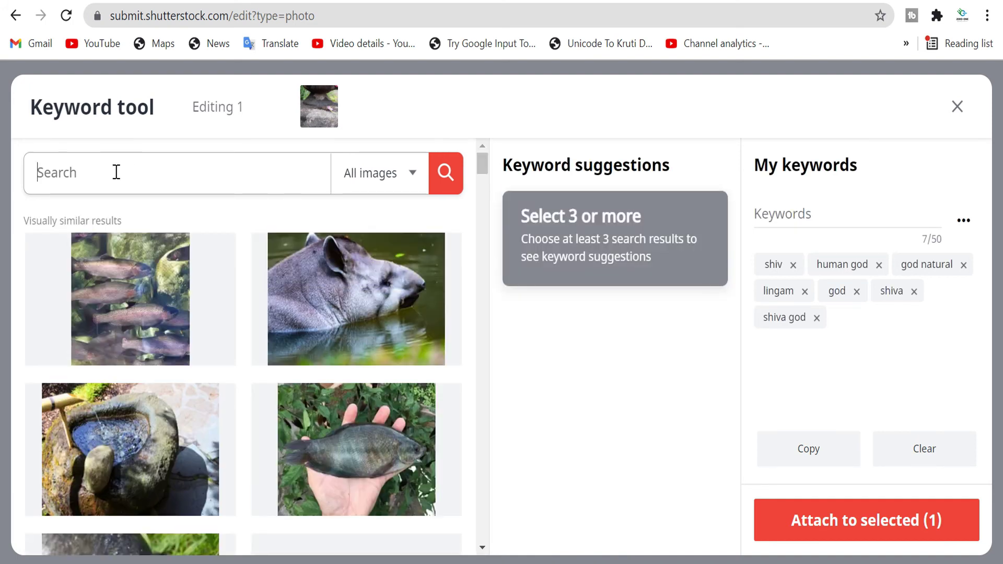
{"action": "type", "text": "shiva"}
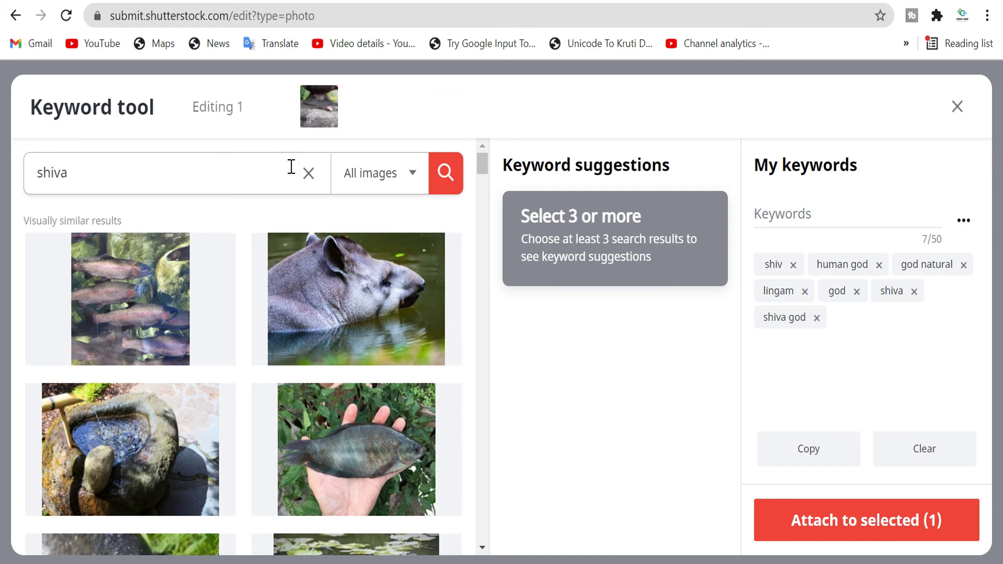
{"action": "key", "text": "Return"}
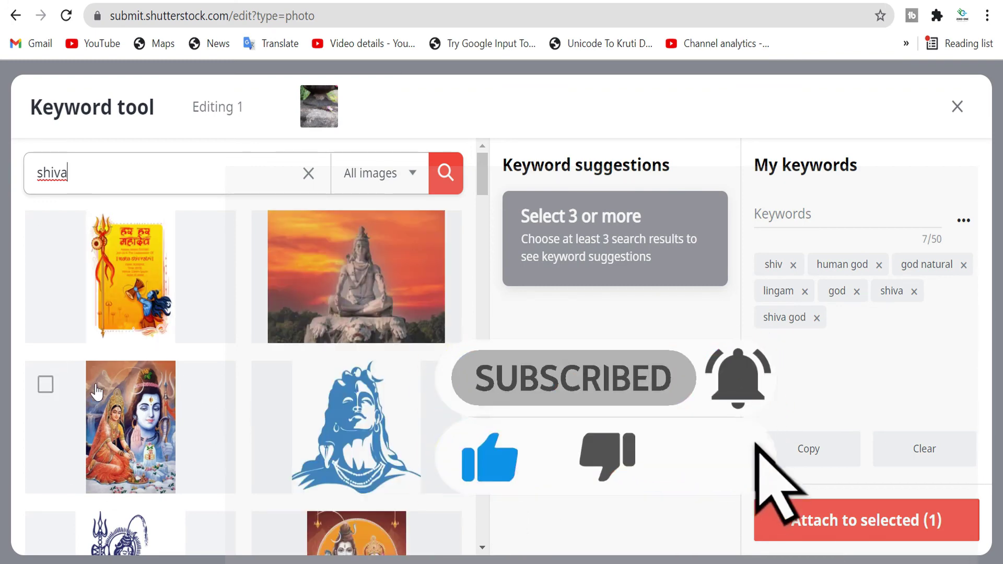
Step: Select three reference images from the results: the Shiva couple painting, the flower-garlanded black lingam and the Happy Maha Shivratri lingam
{"action": "left_click", "coordinate": [45, 384]}
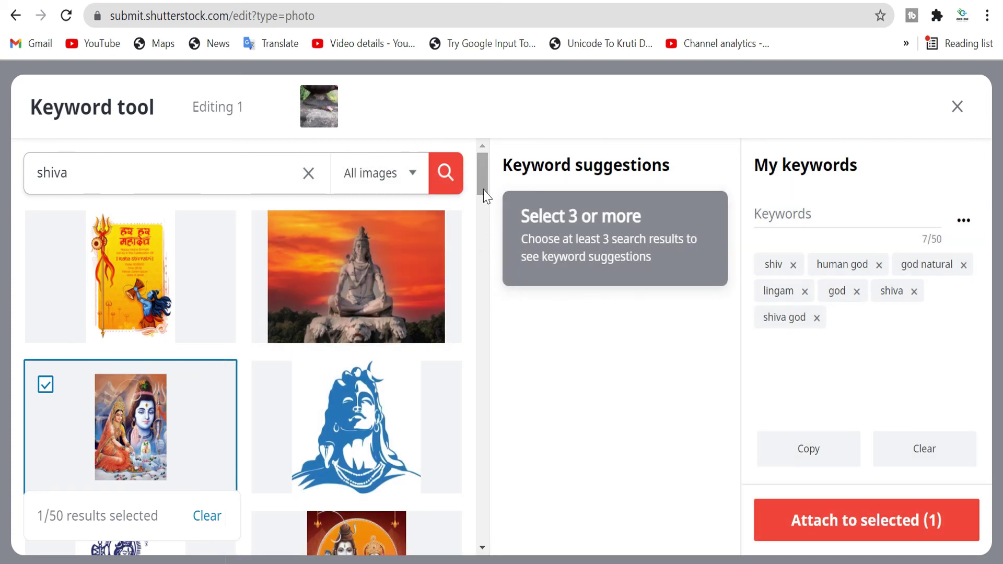
{"action": "left_click_drag", "start_coordinate": [485, 196], "coordinate": [483, 346]}
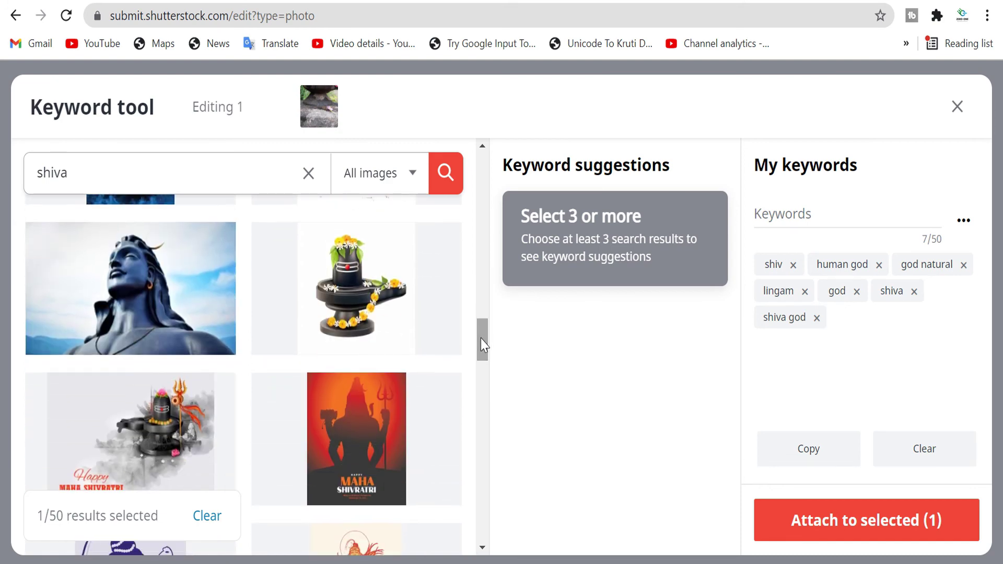
{"action": "left_click", "coordinate": [271, 246]}
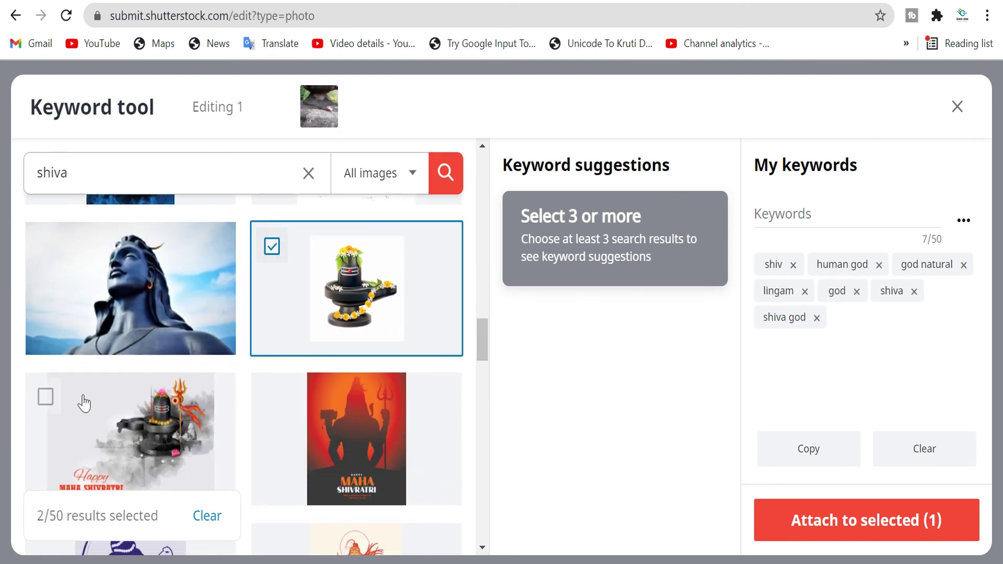
{"action": "left_click", "coordinate": [48, 399]}
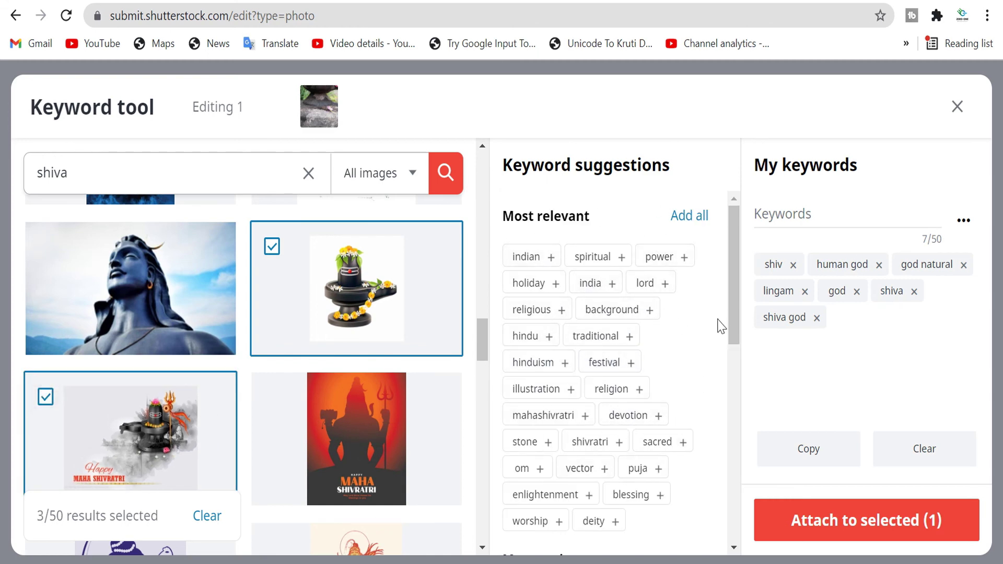
Step: Review the keyword suggestions and add all of the most relevant ones to the keyword list
{"action": "left_click_drag", "start_coordinate": [742, 398], "coordinate": [739, 388]}
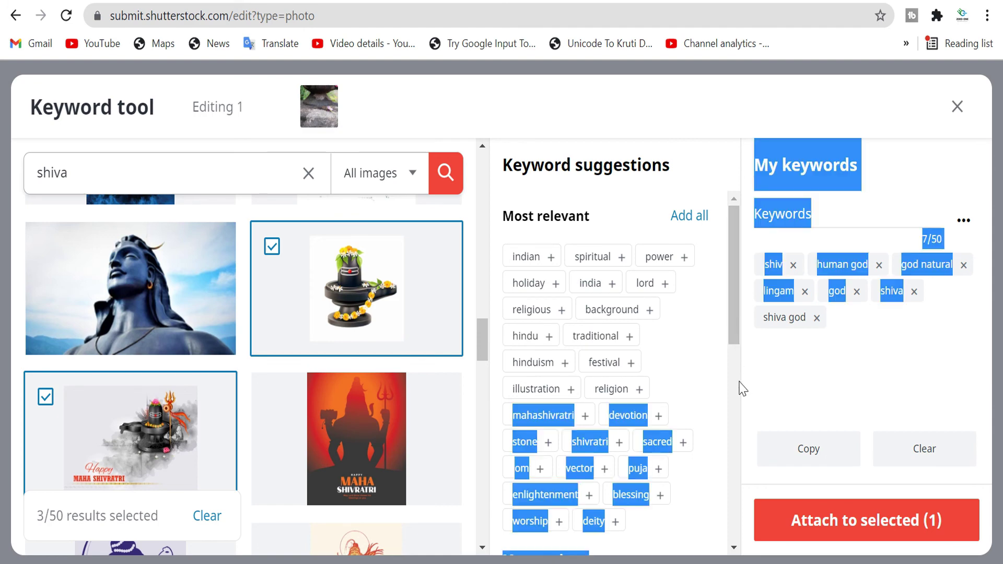
{"action": "scroll", "coordinate": [739, 385], "scroll_direction": "down", "scroll_amount": 6}
{"action": "left_click", "coordinate": [718, 360]}
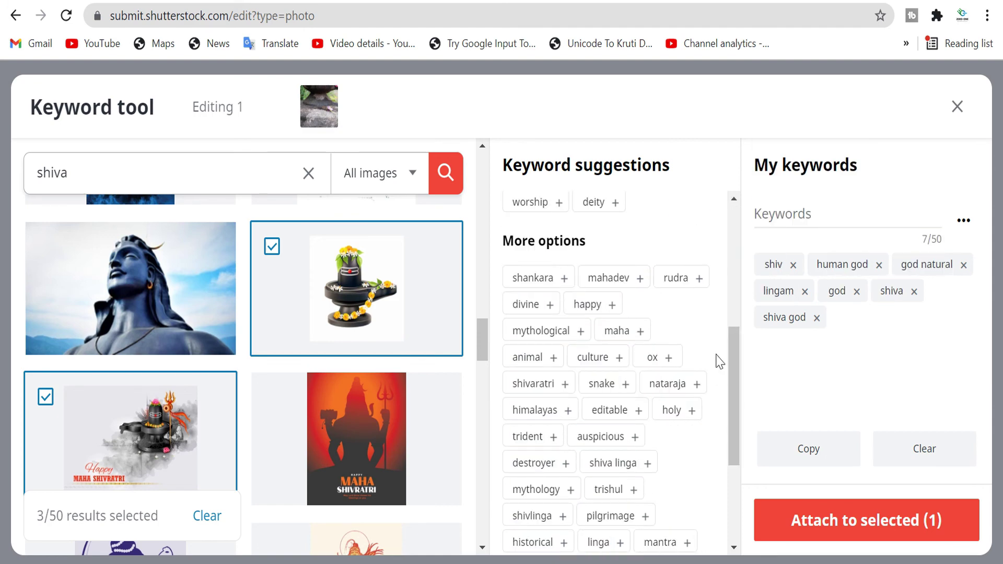
{"action": "left_click_drag", "start_coordinate": [733, 334], "coordinate": [732, 232]}
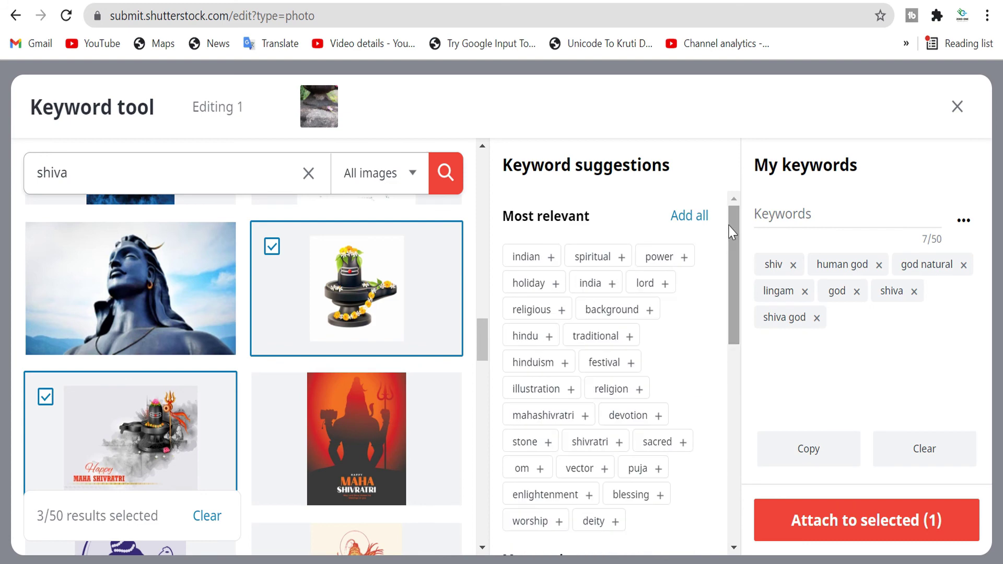
{"action": "left_click", "coordinate": [695, 217]}
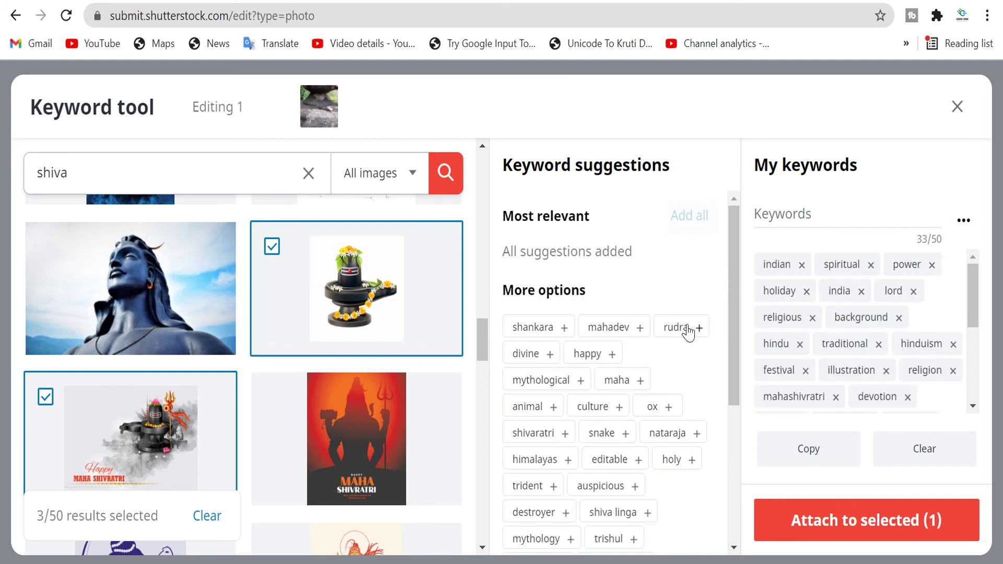
Step: Copy the complete keyword list, clear it, and close the keyword tool
{"action": "left_click", "coordinate": [802, 457]}
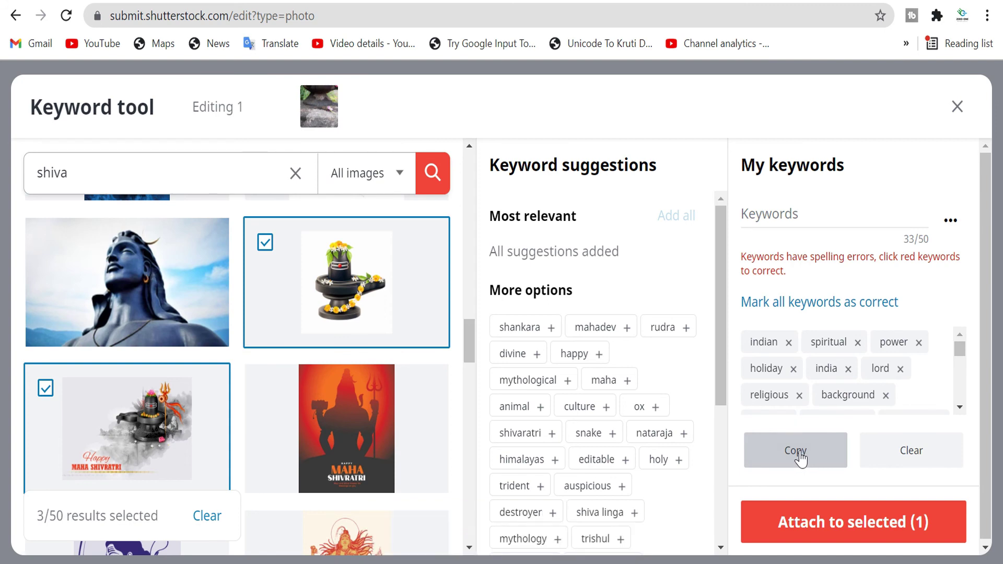
{"action": "left_click", "coordinate": [799, 457]}
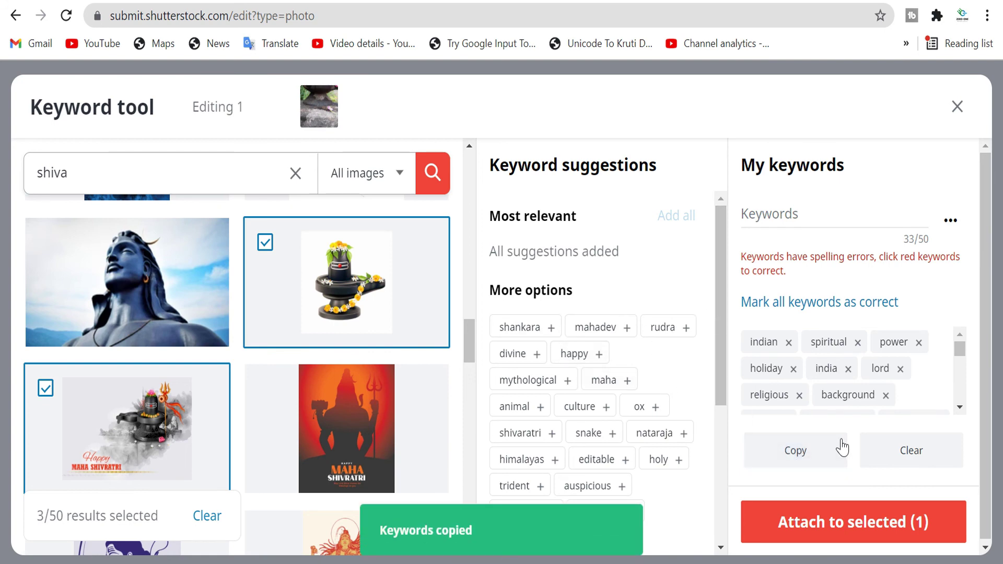
{"action": "left_click", "coordinate": [872, 453]}
{"action": "left_click", "coordinate": [957, 107]}
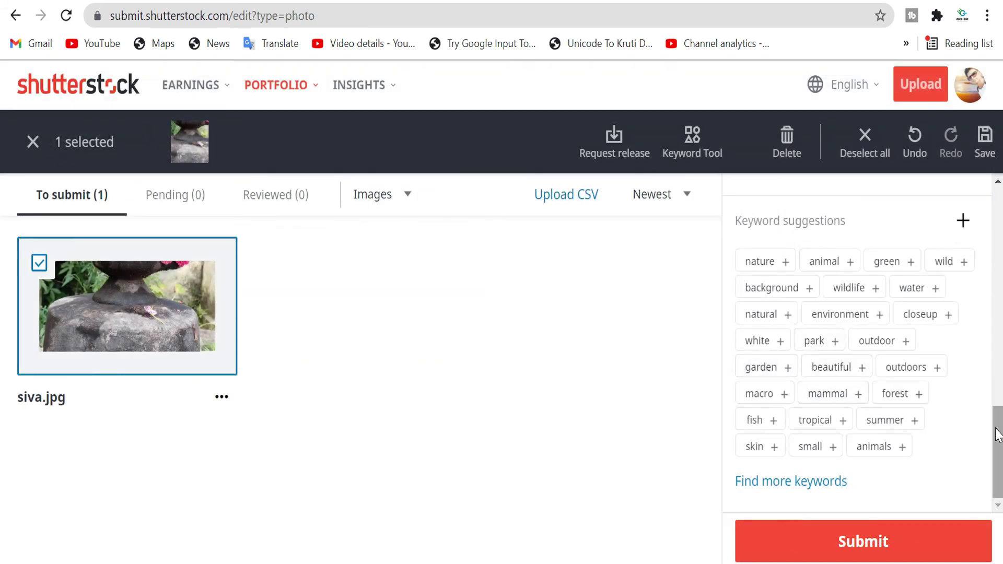
Step: Paste the copied keyword list into siva.jpg's keywords and add them all
{"action": "left_click_drag", "start_coordinate": [991, 422], "coordinate": [990, 348]}
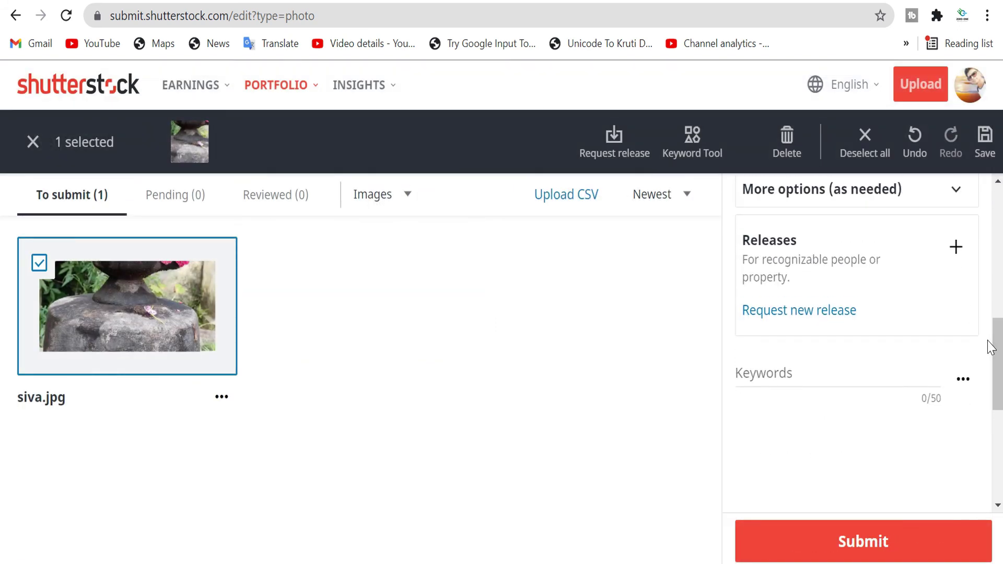
{"action": "left_click", "coordinate": [767, 375]}
{"action": "key", "text": "ctrl+v"}
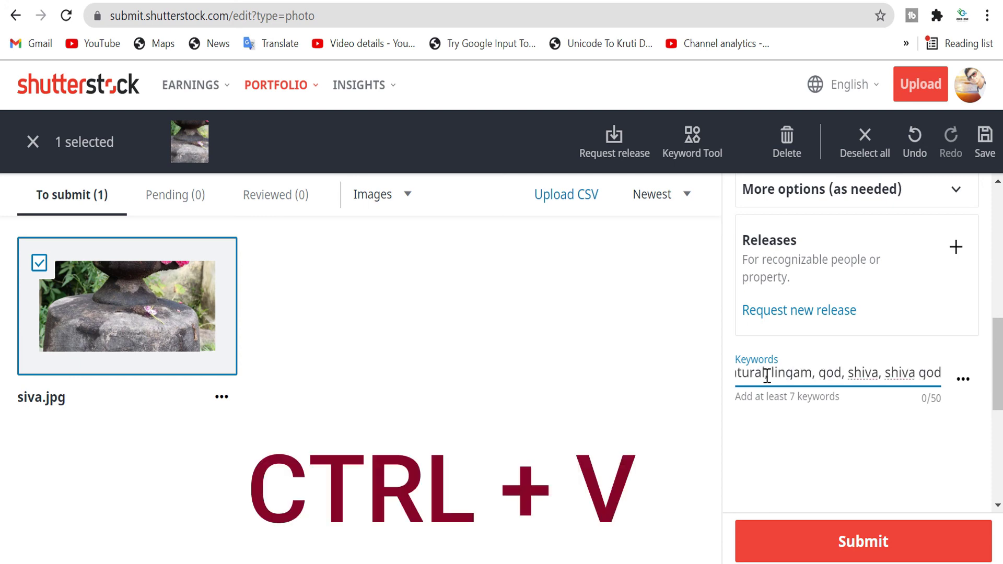
{"action": "key", "text": "Return"}
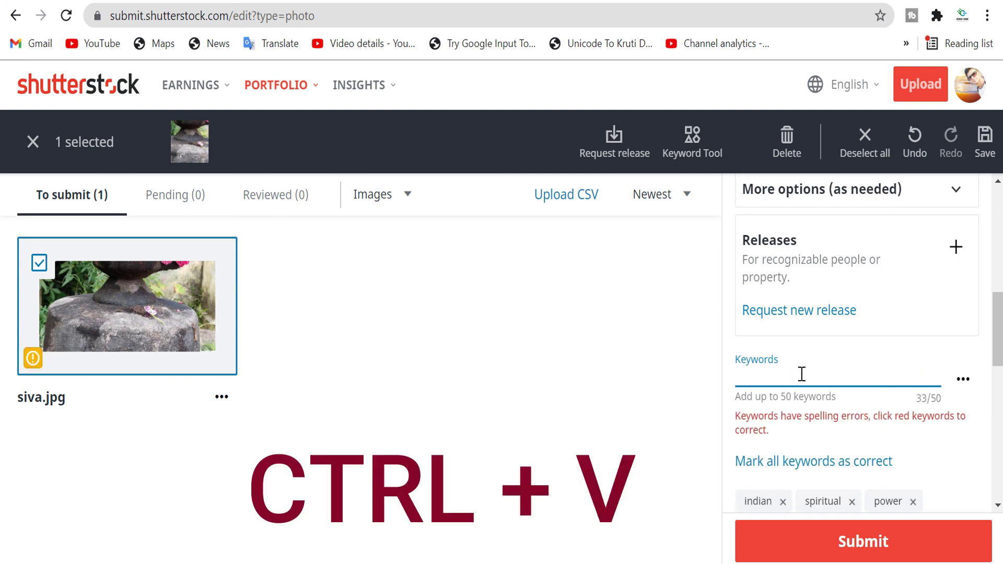
Step: Remove the misspelled keywords "mahashivratri" and "shivratri" from siva.jpg
{"action": "left_click_drag", "start_coordinate": [999, 344], "coordinate": [1000, 402]}
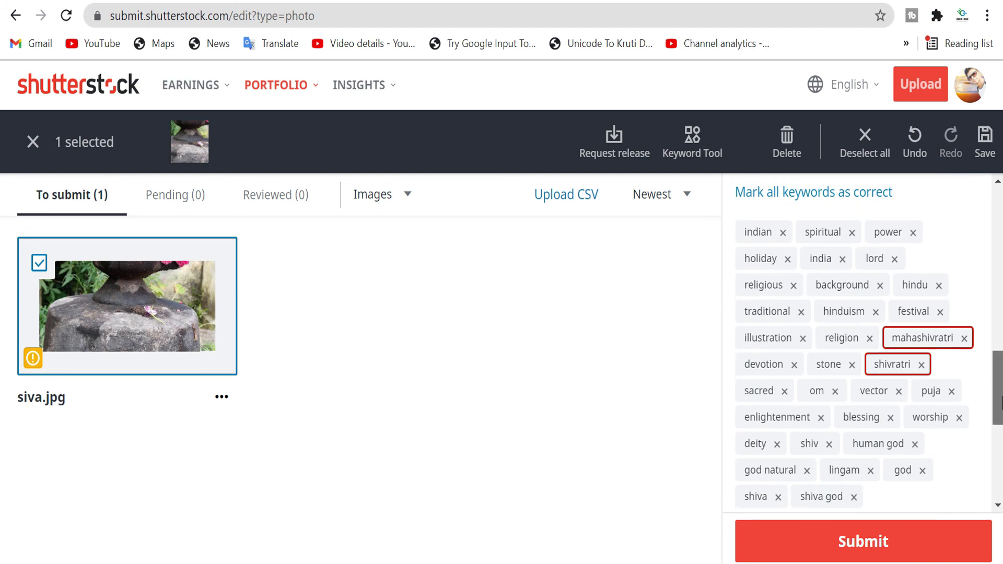
{"action": "left_click", "coordinate": [964, 339]}
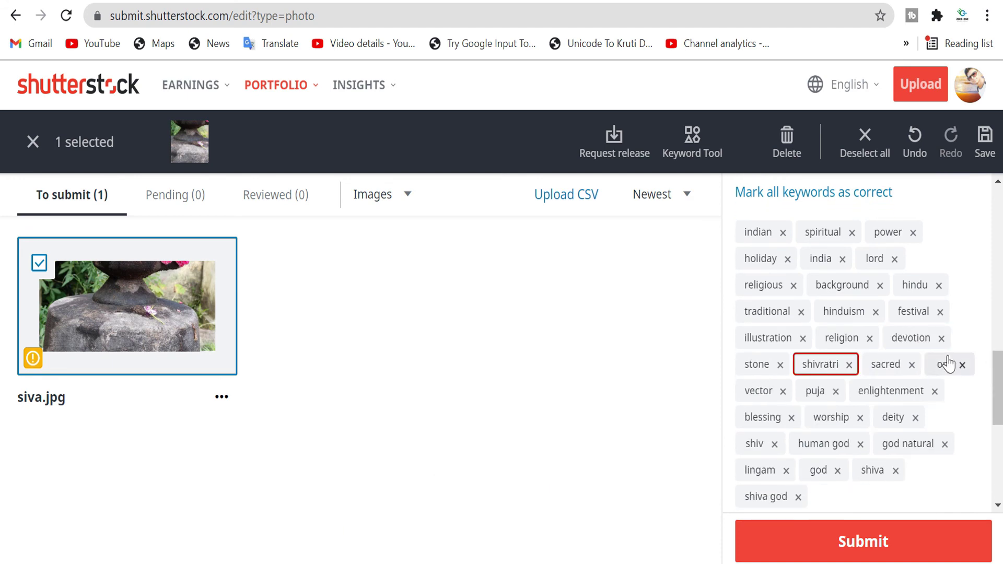
{"action": "left_click", "coordinate": [848, 364]}
Step: Submit siva.jpg for review and open the list of pending images
{"action": "left_click_drag", "start_coordinate": [1000, 381], "coordinate": [999, 480]}
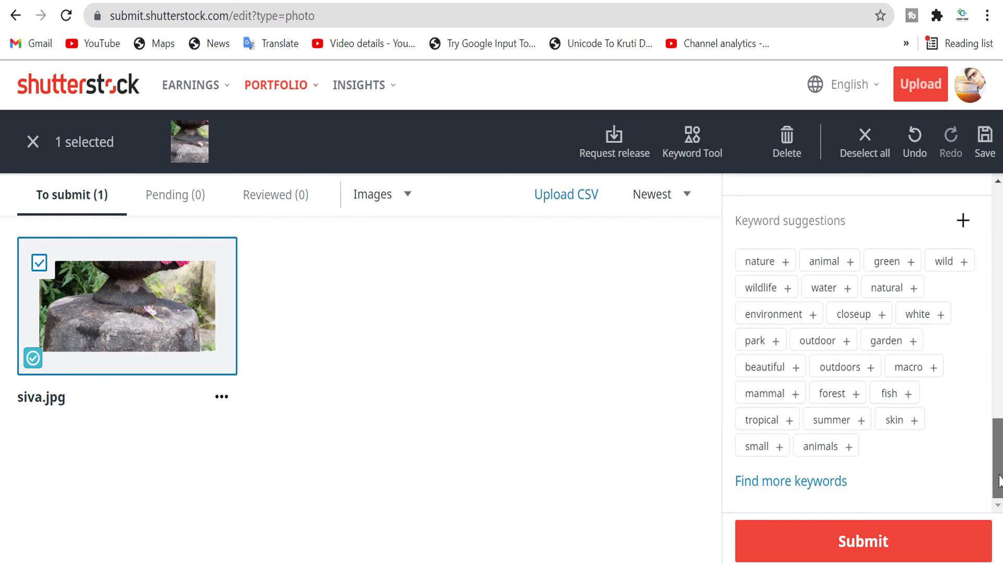
{"action": "left_click", "coordinate": [800, 546]}
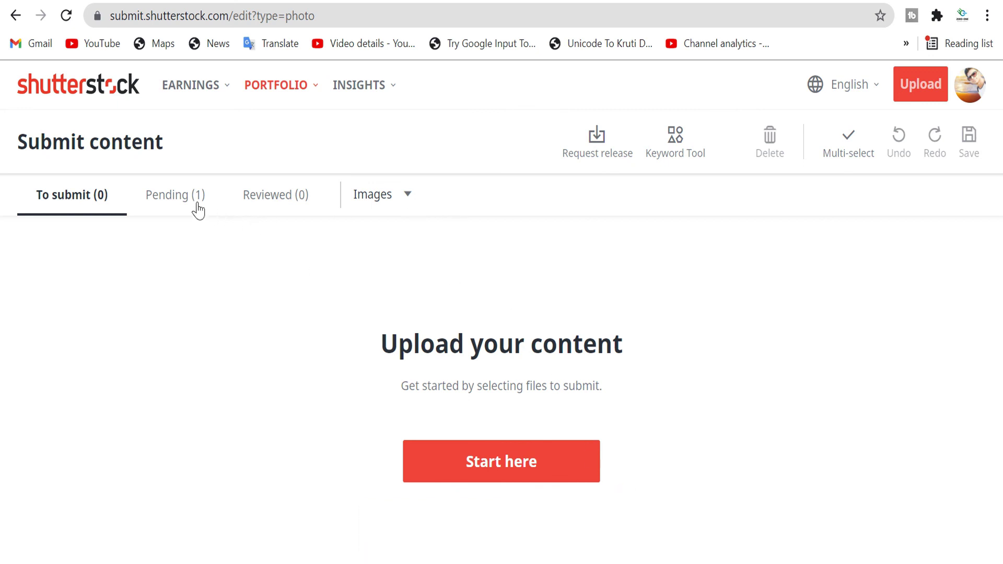
{"action": "left_click", "coordinate": [176, 201]}
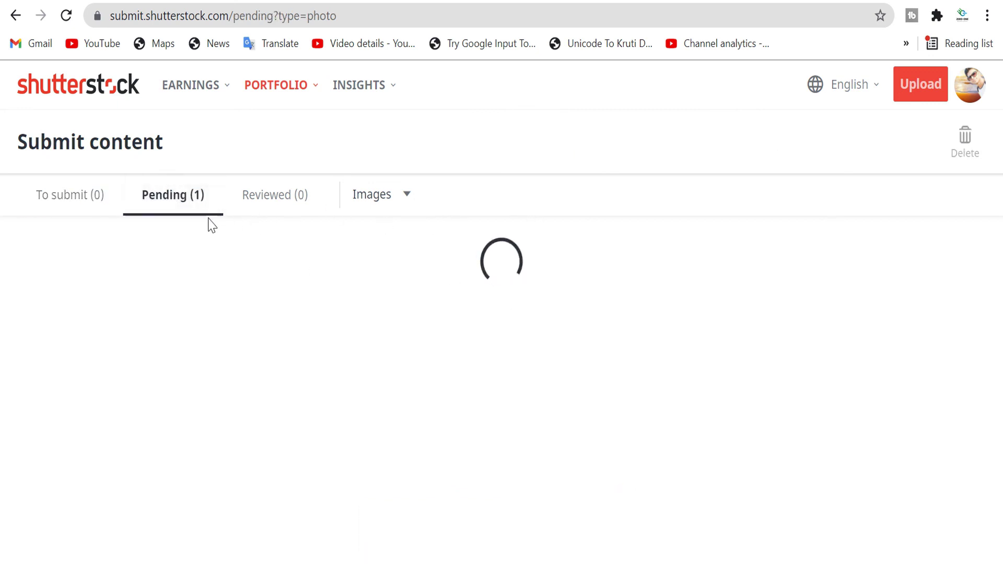